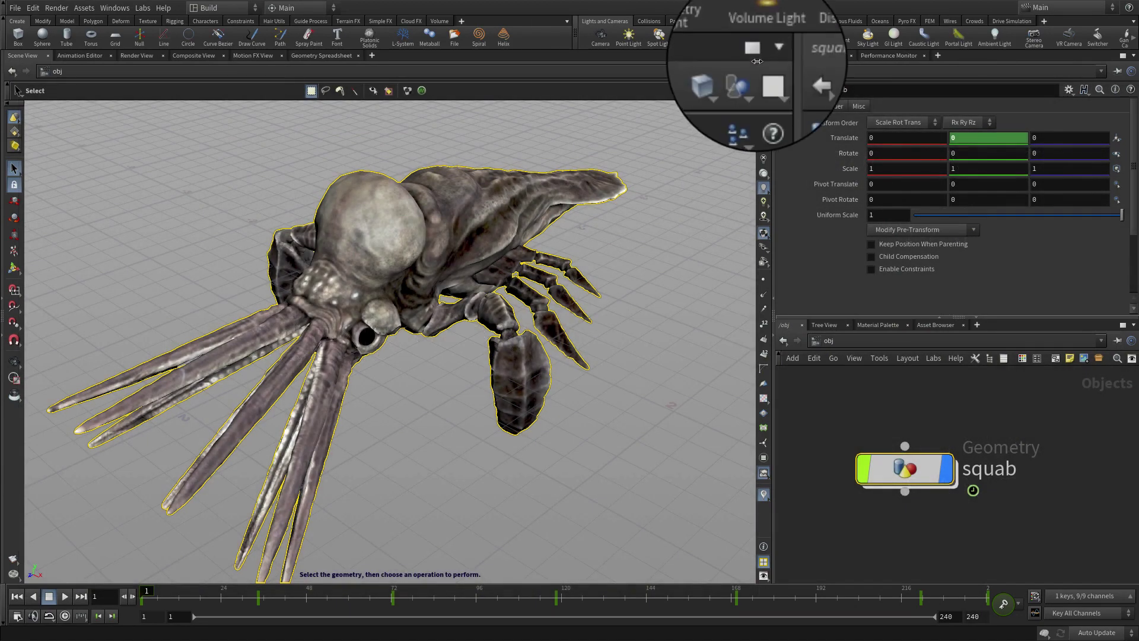
Maximize the 3D viewer with Ctrl+B, then restore the full pane layout.
{"action": "key", "text": "ctrl+b"}
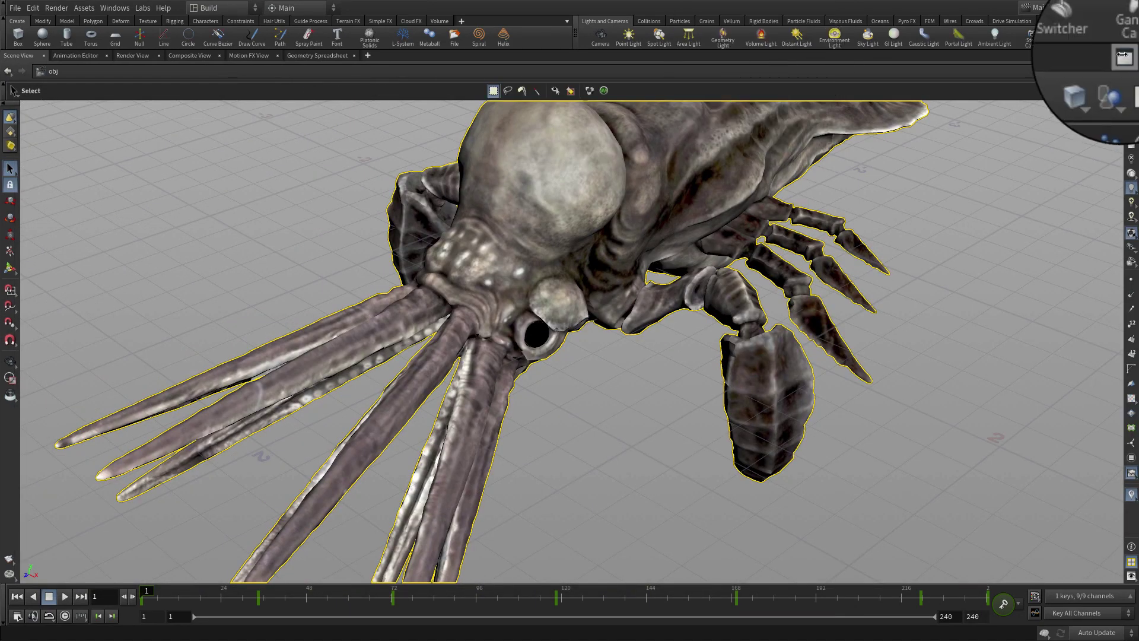
{"action": "key", "text": "ctrl+b"}
{"action": "key", "text": "ctrl+b"}
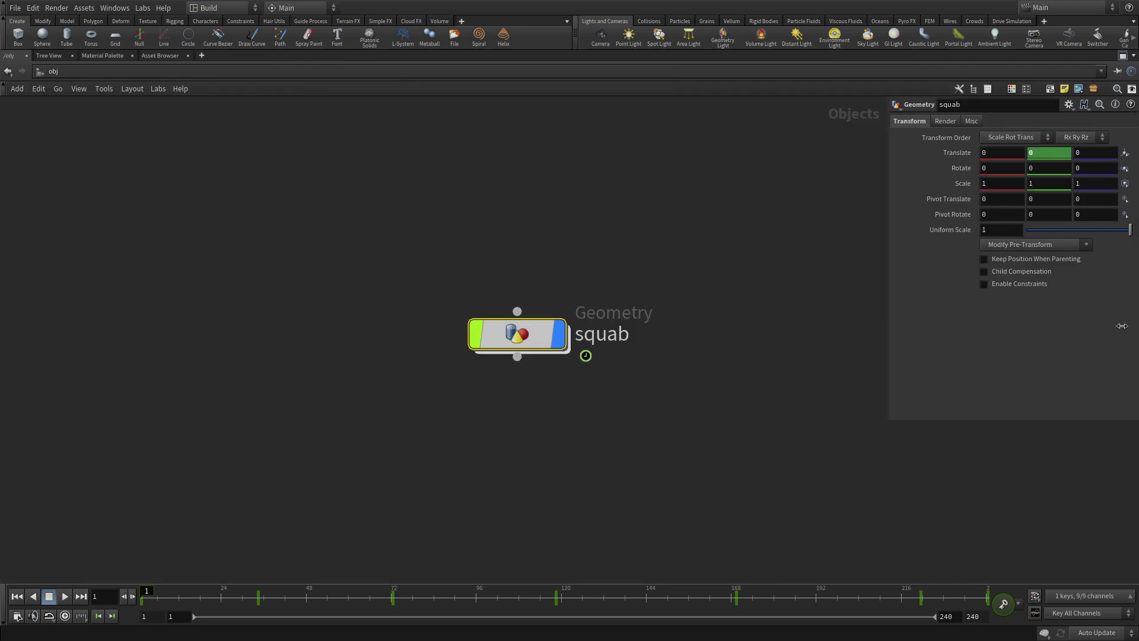
{"action": "left_click", "coordinate": [1120, 55]}
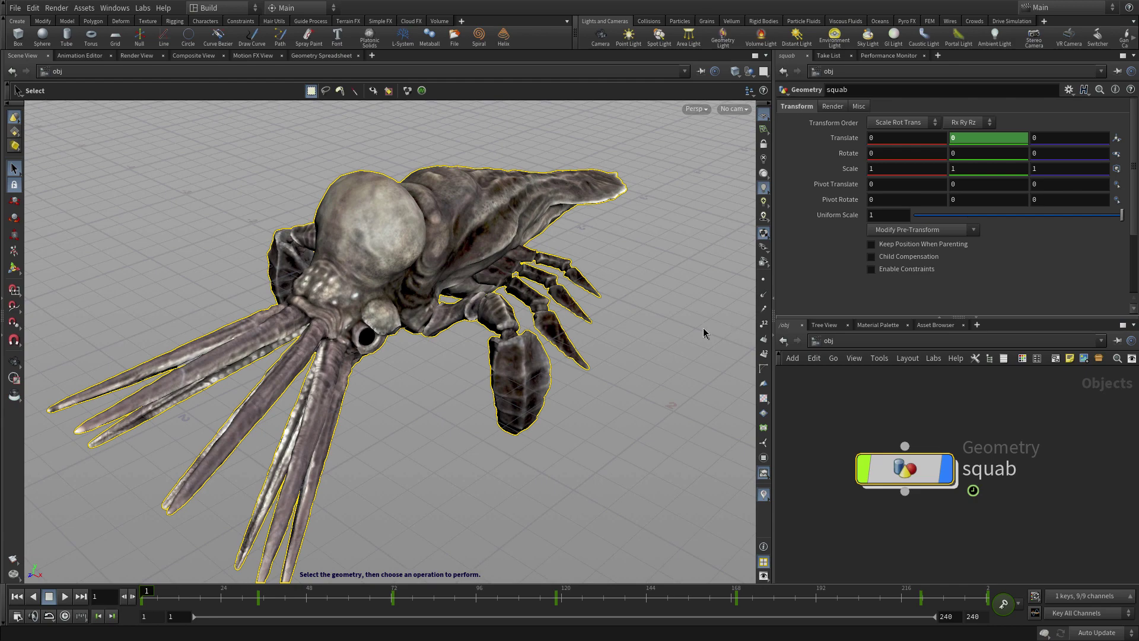
Preview the squab's channel curves, point spreadsheet, scene tree and material tabs, then return to Scene View and obj network.
{"action": "left_click", "coordinate": [89, 56]}
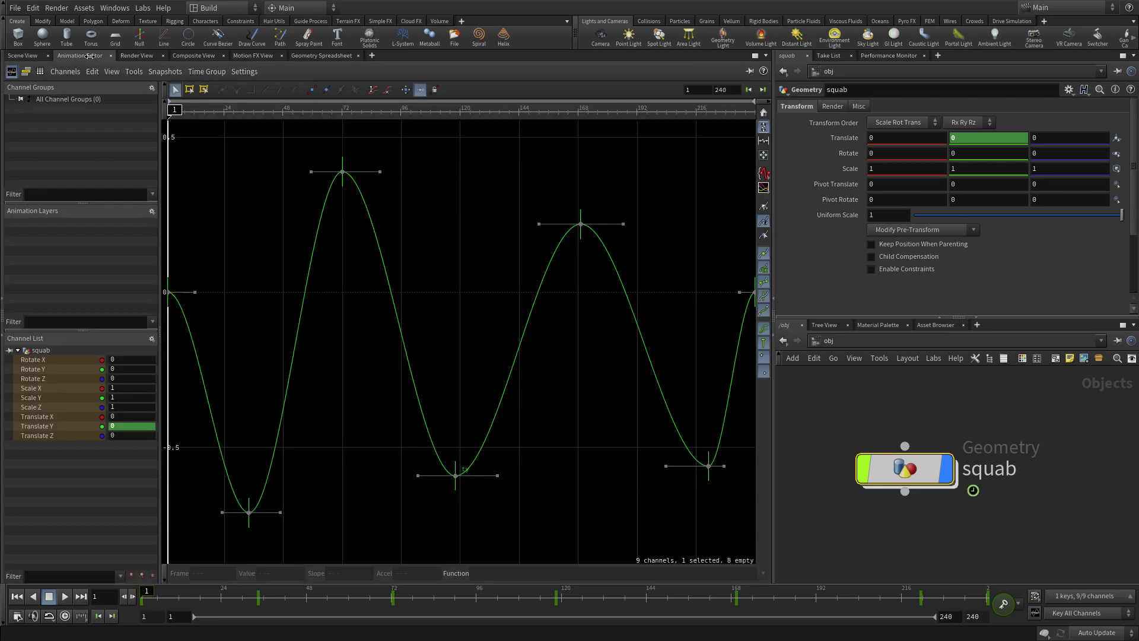
{"action": "left_click", "coordinate": [317, 55]}
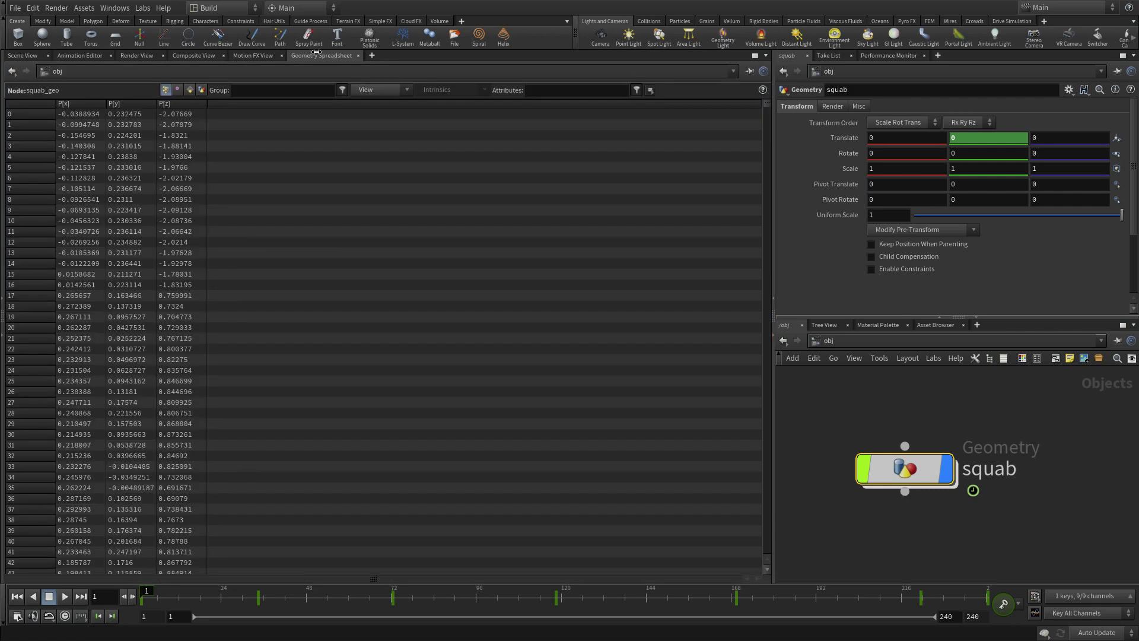
{"action": "left_click", "coordinate": [26, 55]}
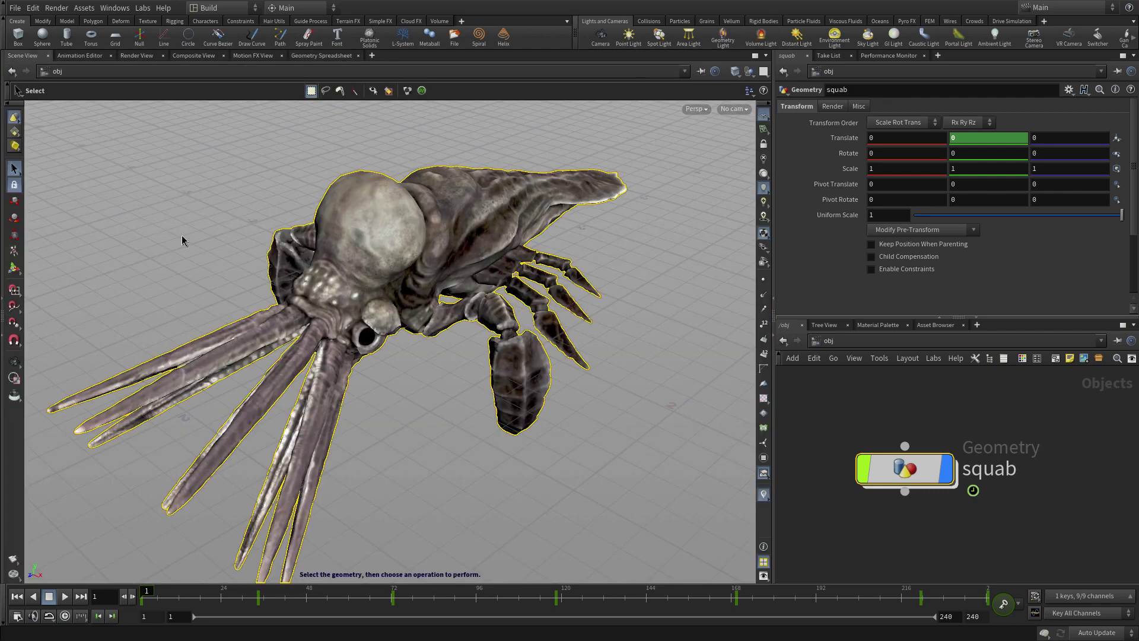
{"action": "left_click", "coordinate": [836, 327]}
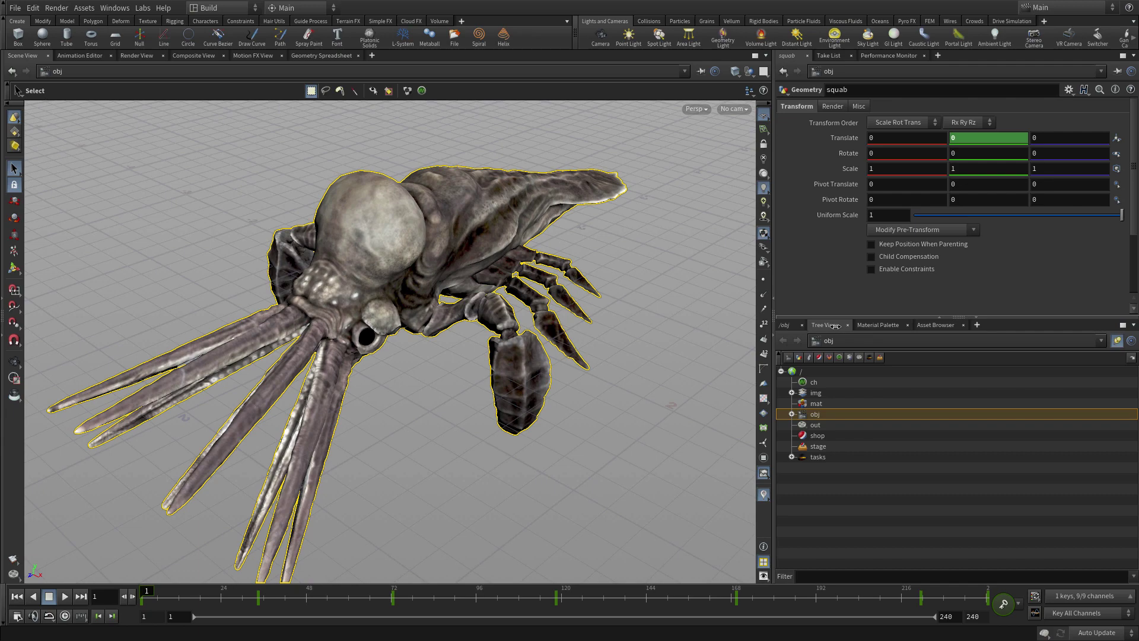
{"action": "left_click", "coordinate": [875, 325]}
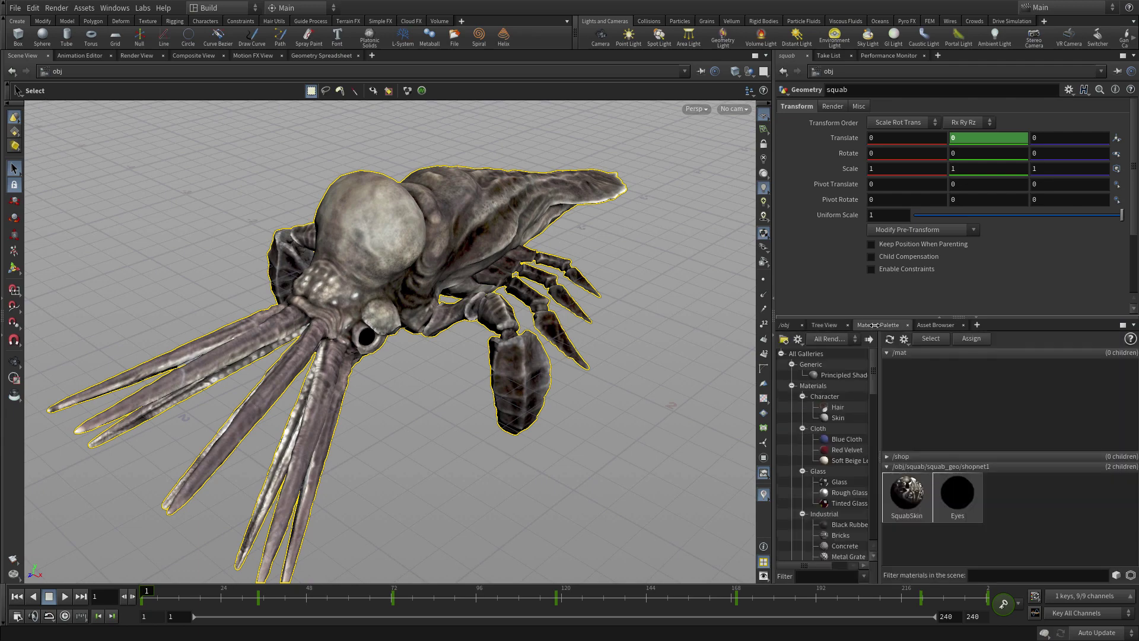
{"action": "left_click", "coordinate": [785, 326]}
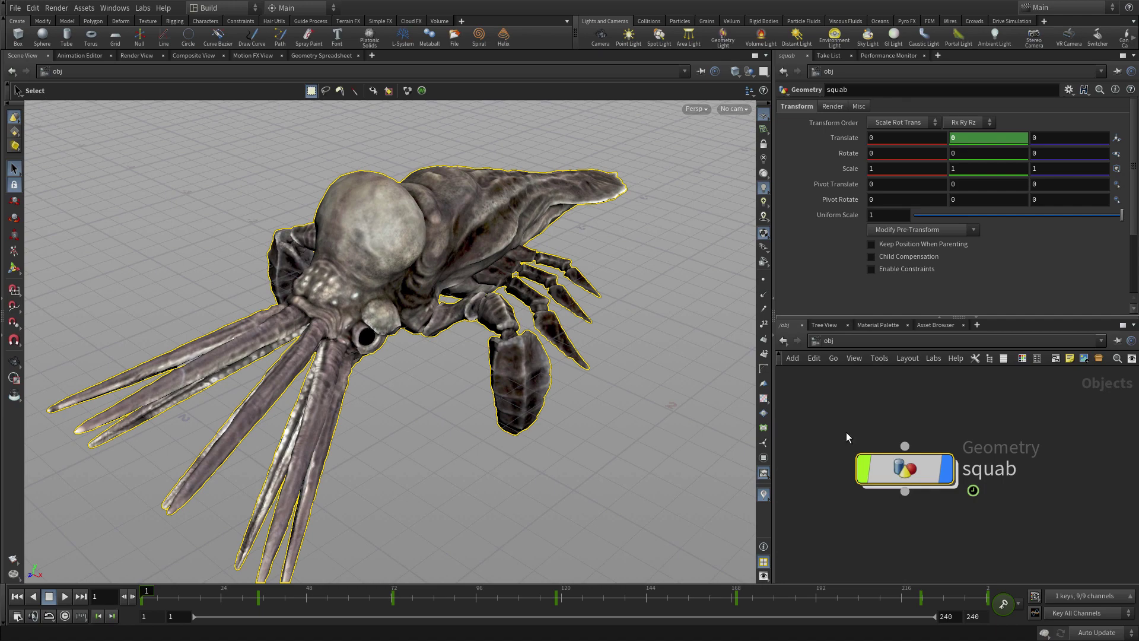
Inspect the pane tab options menu and dismiss it.
{"action": "left_click", "coordinate": [766, 55]}
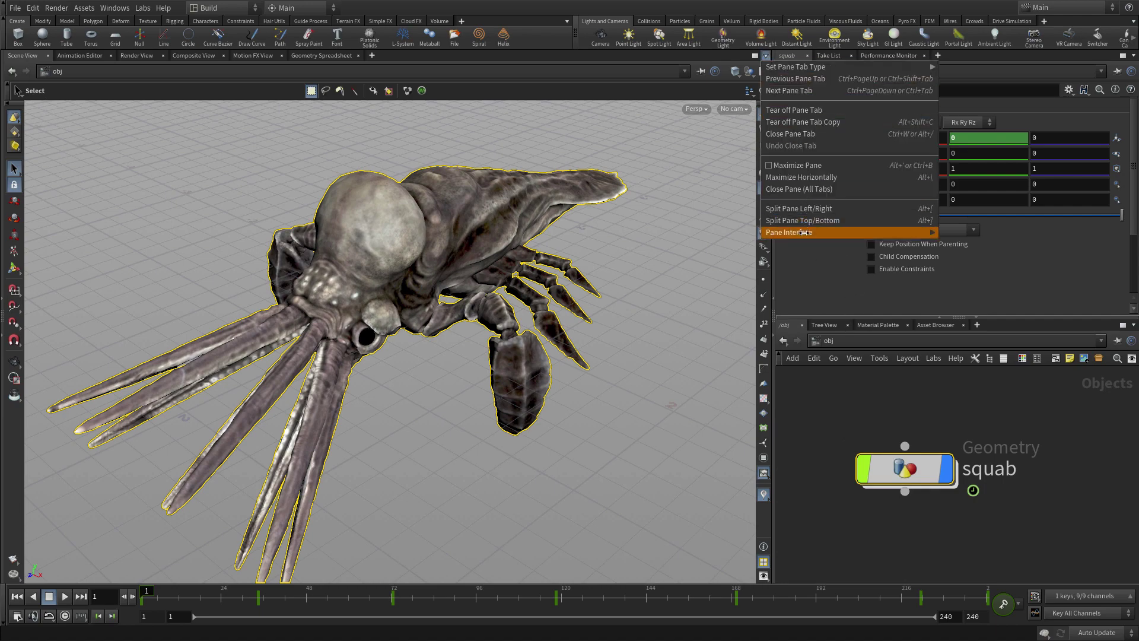
{"action": "mouse_move", "coordinate": [801, 69]}
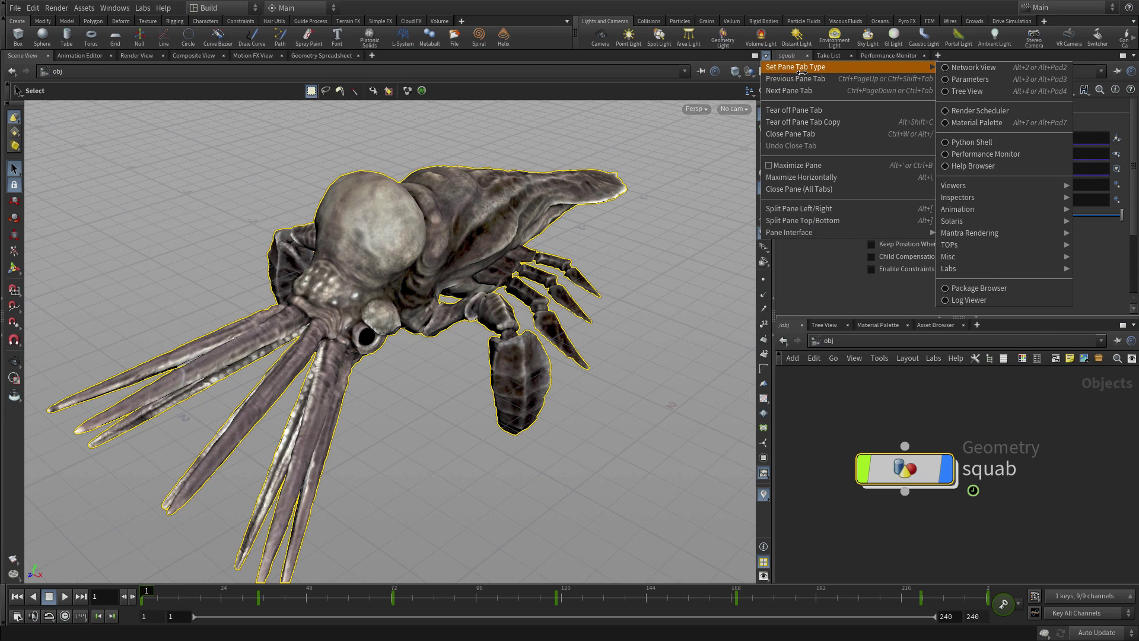
{"action": "left_click", "coordinate": [799, 41]}
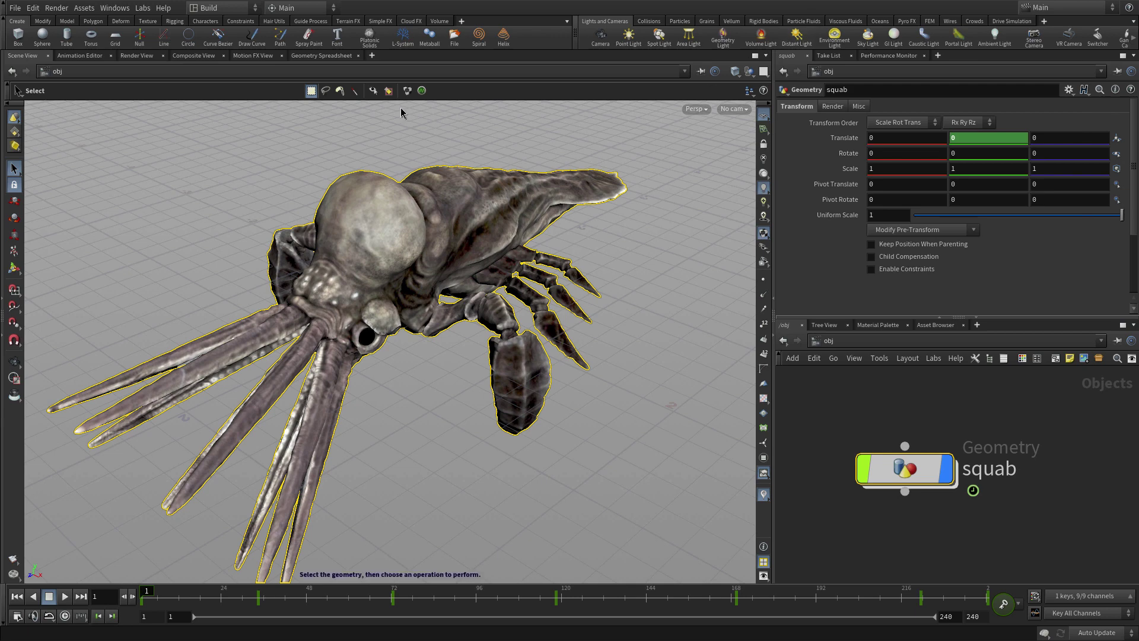
Add a Render Scheduler pane tab showing the two finished mantra jobs.
{"action": "left_click", "coordinate": [374, 56]}
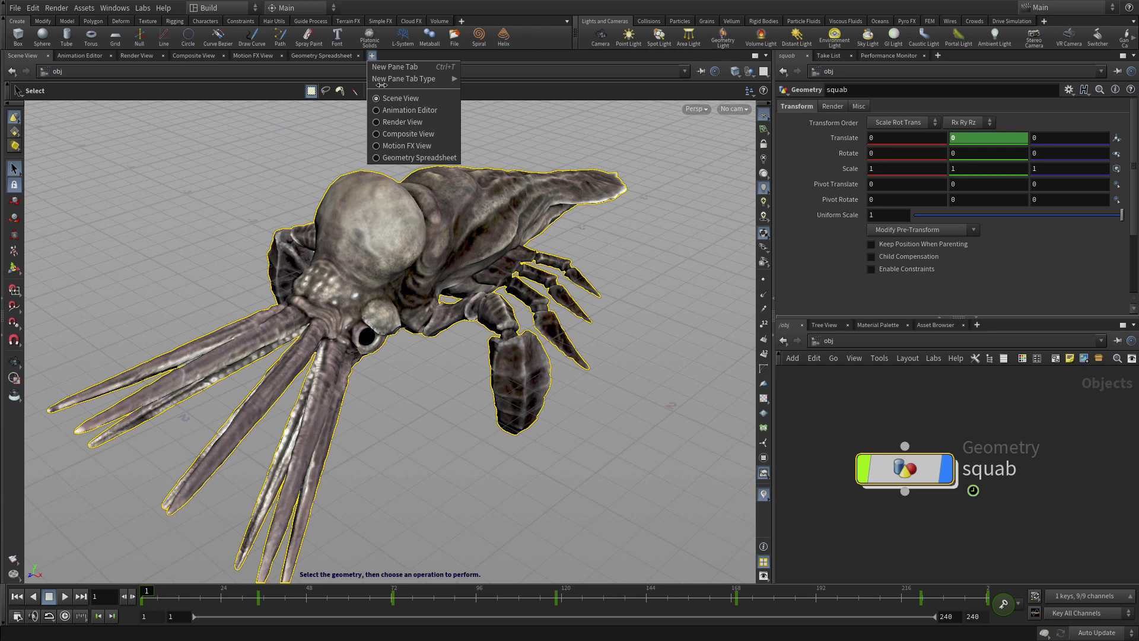
{"action": "mouse_move", "coordinate": [384, 78]}
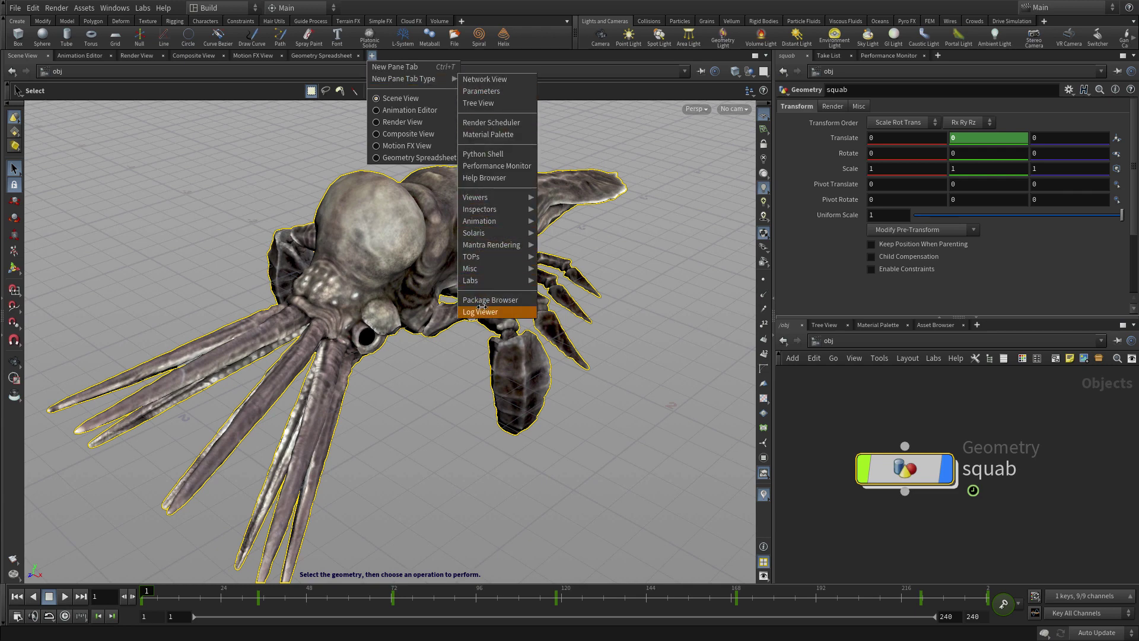
{"action": "mouse_move", "coordinate": [484, 227]}
{"action": "left_click", "coordinate": [492, 122]}
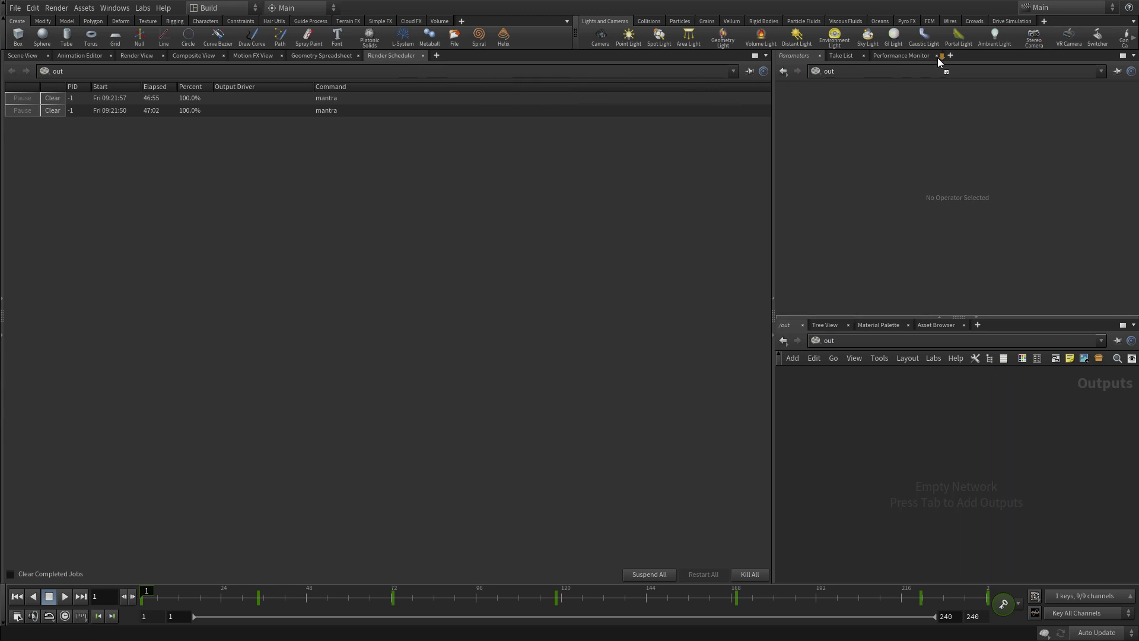
Move the Render Scheduler tab to the upper right pane, restoring Scene View and Parameters tabs.
{"action": "left_click_drag", "start_coordinate": [937, 58], "coordinate": [939, 58]}
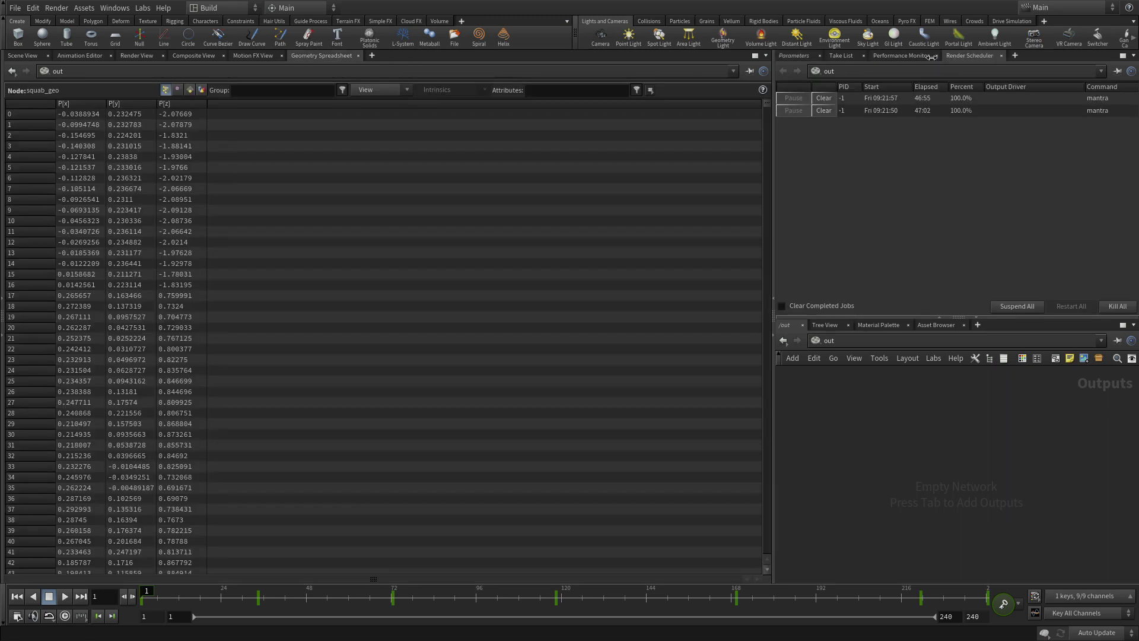
{"action": "left_click", "coordinate": [22, 56]}
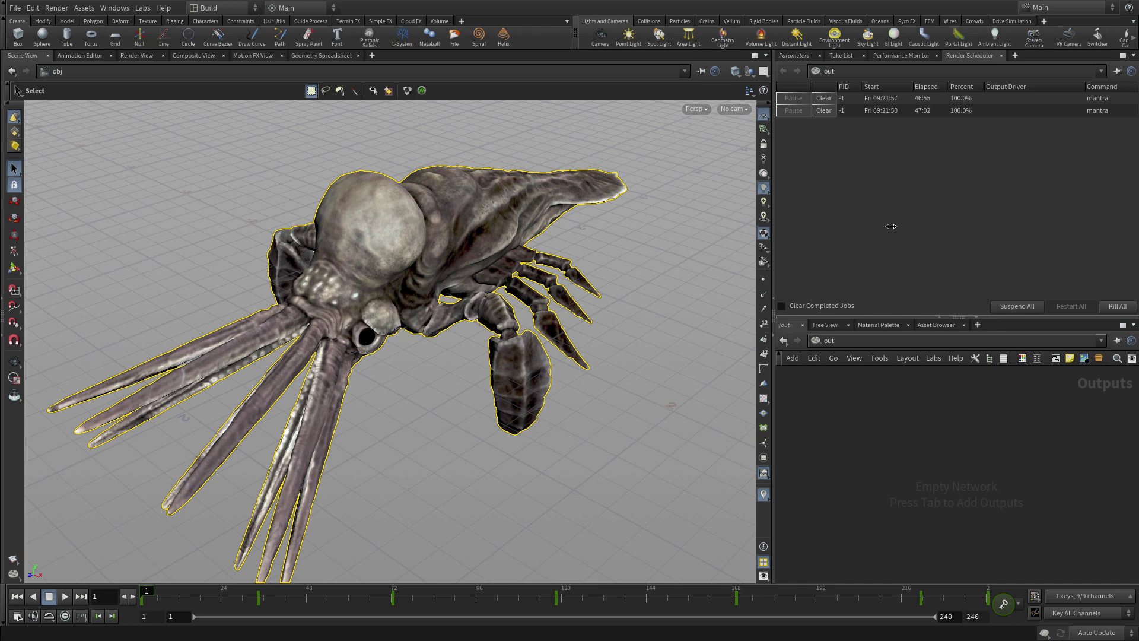
{"action": "left_click", "coordinate": [800, 56]}
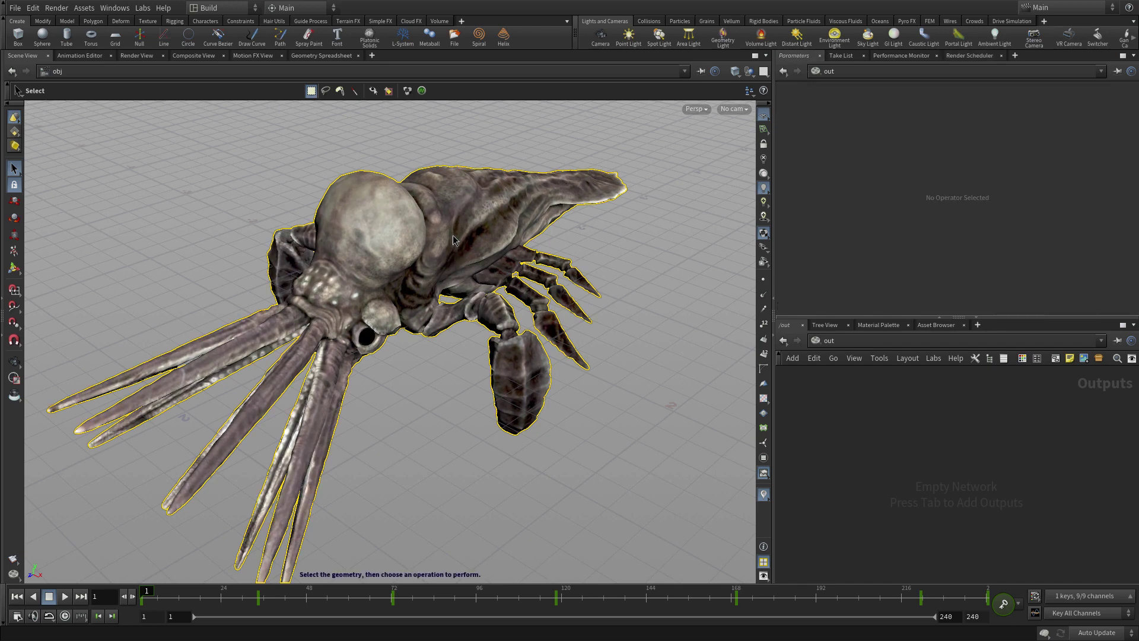
Reselect the squab and swap the parameter and network panes, then swap them back.
{"action": "left_click", "coordinate": [94, 219]}
{"action": "left_click", "coordinate": [407, 279]}
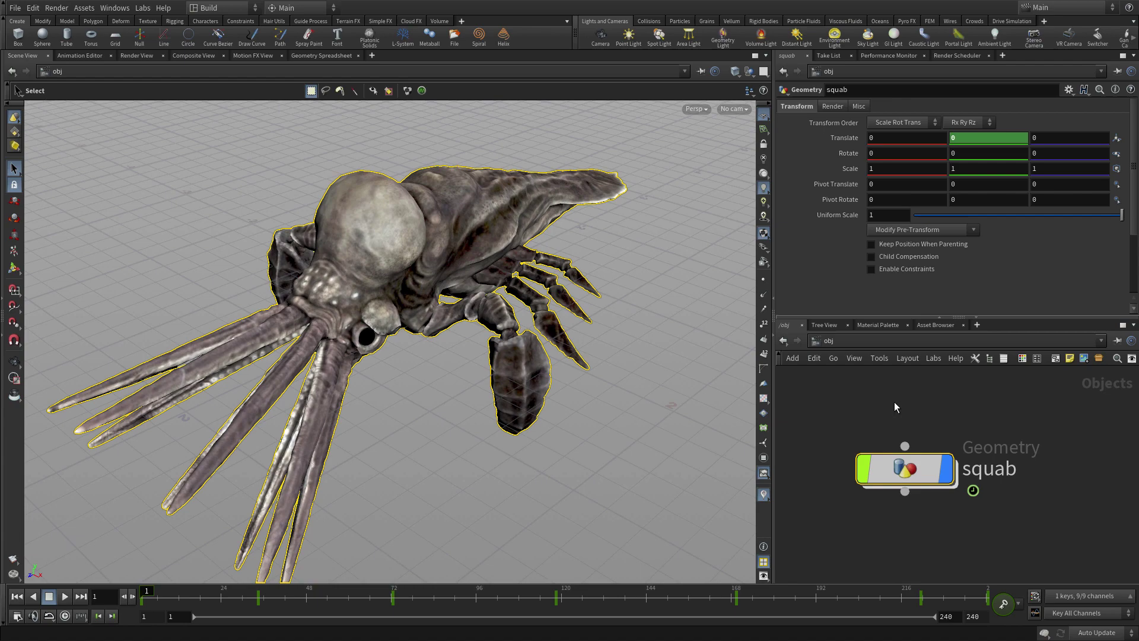
{"action": "left_click", "coordinate": [961, 320]}
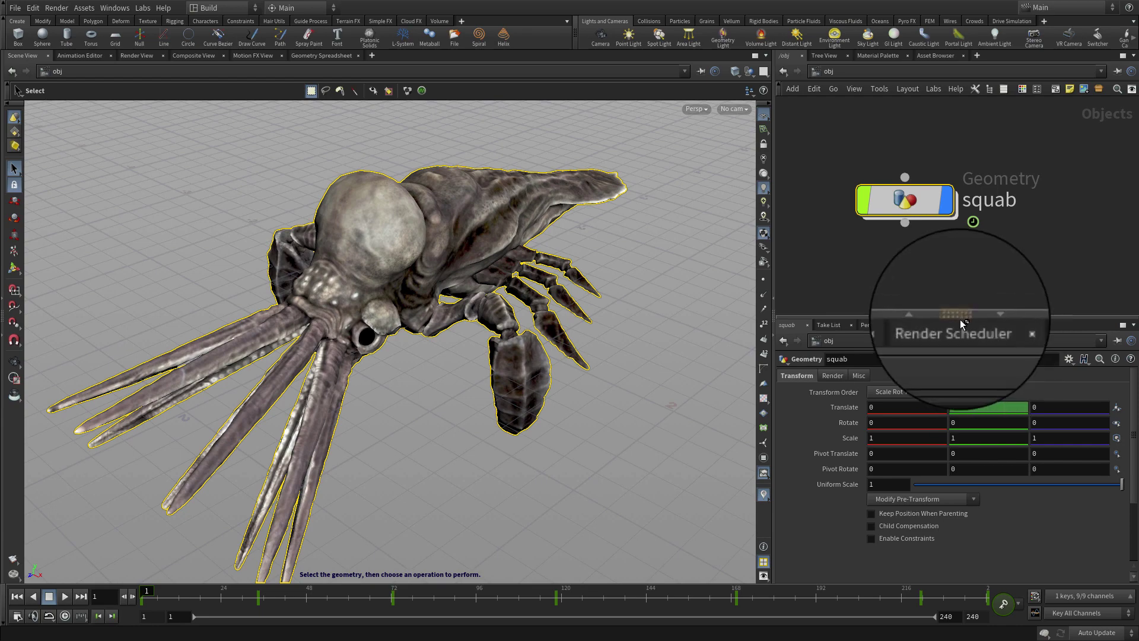
{"action": "left_click", "coordinate": [961, 321]}
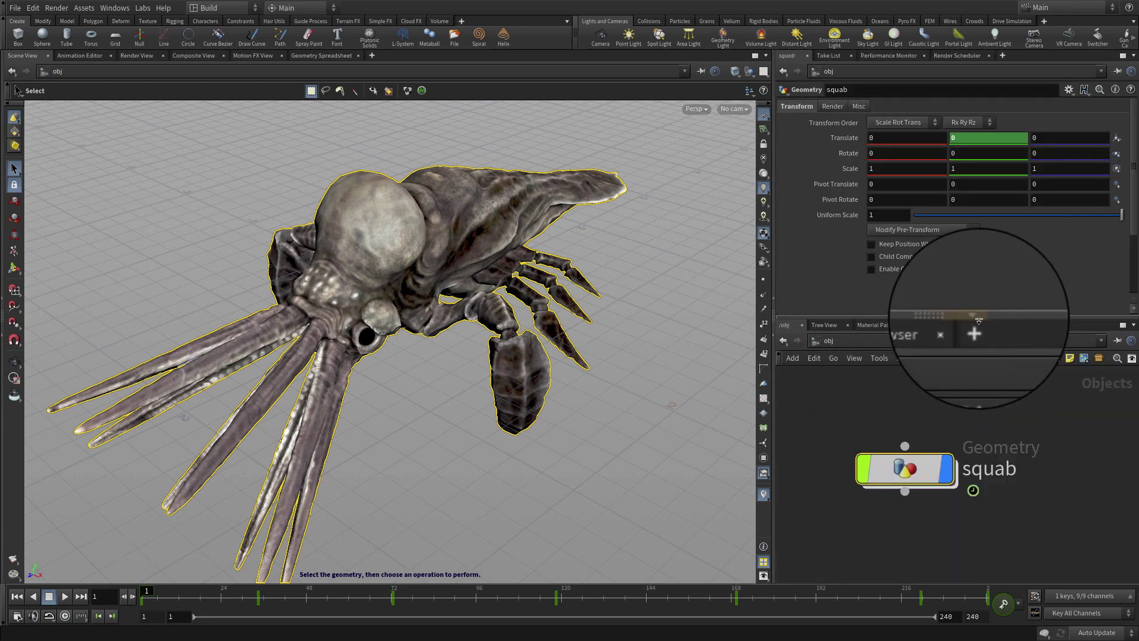
Collapse and re-expand the network pane, then the parameter pane.
{"action": "left_click", "coordinate": [978, 319]}
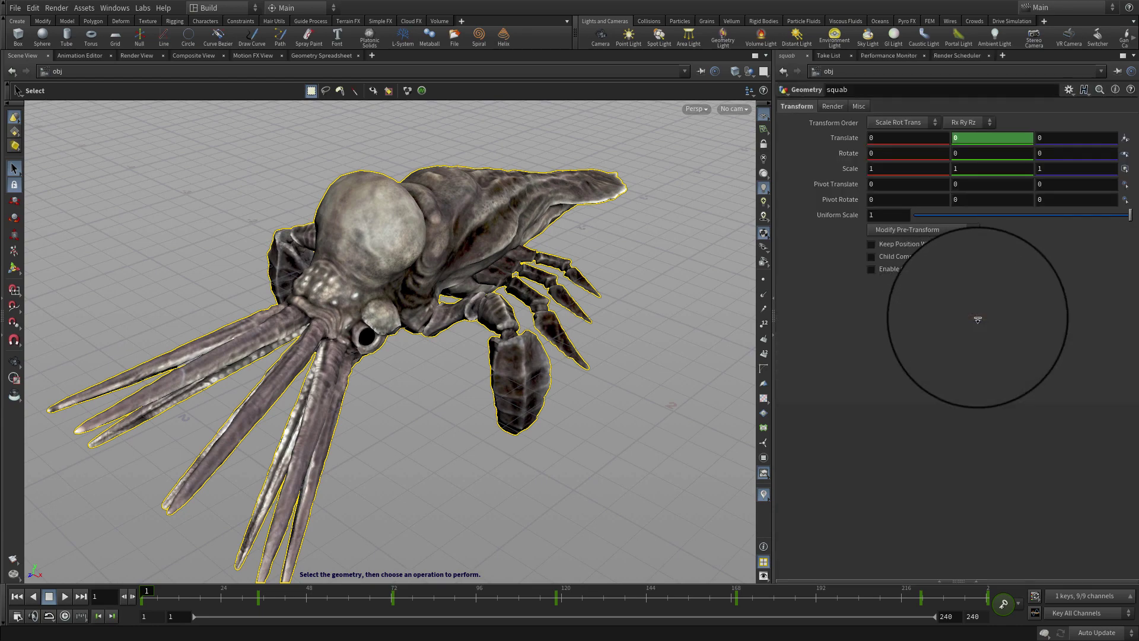
{"action": "left_click", "coordinate": [971, 580]}
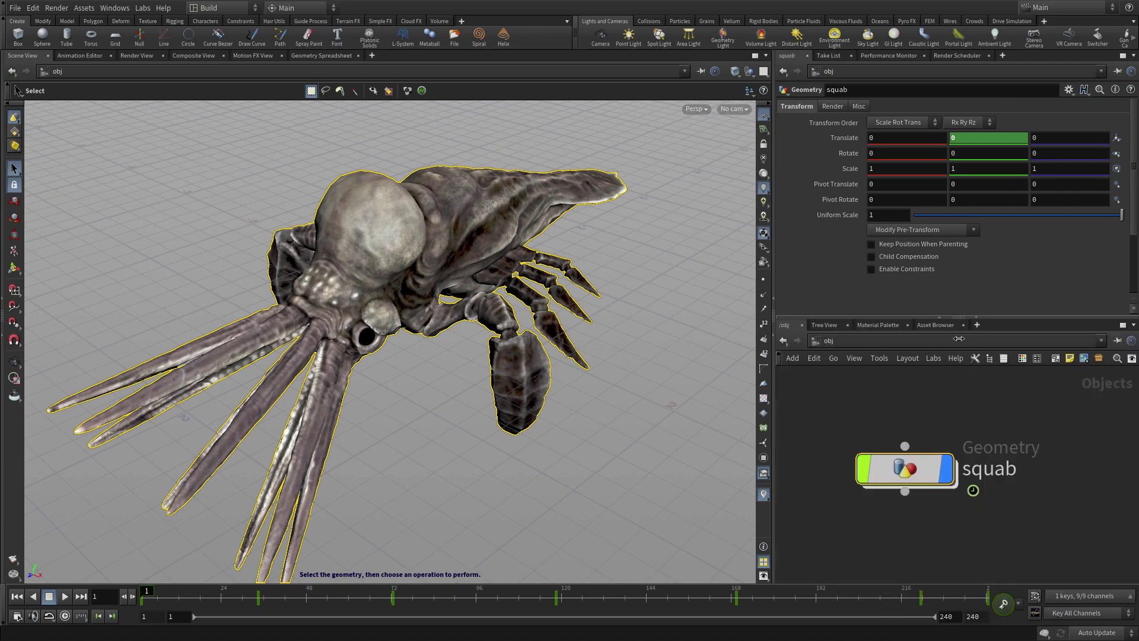
{"action": "left_click", "coordinate": [940, 315]}
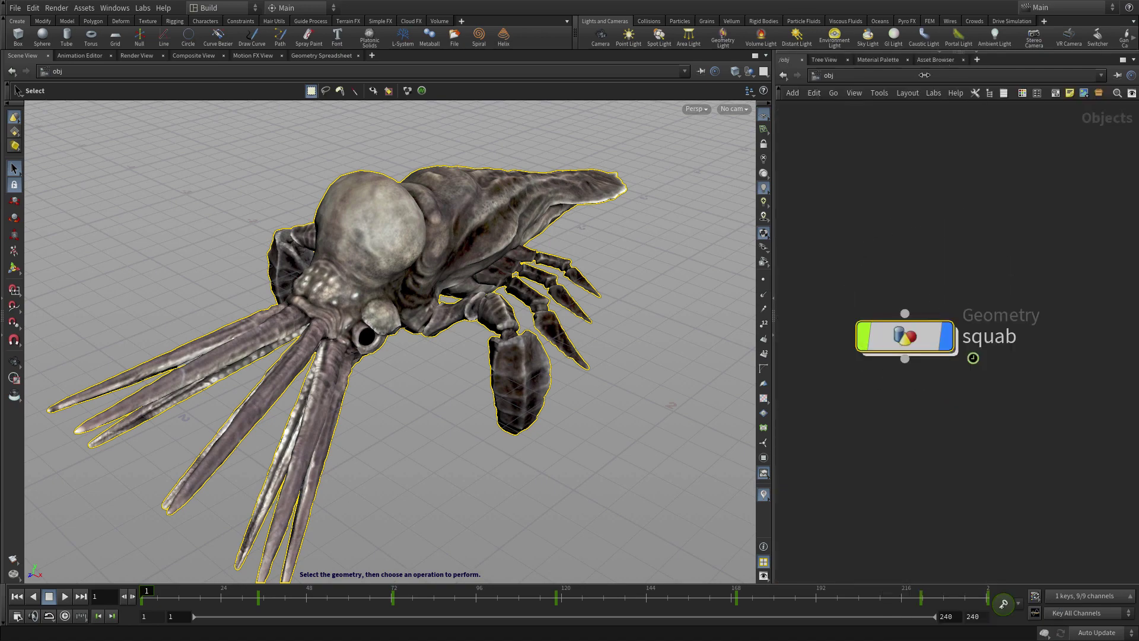
{"action": "left_click", "coordinate": [934, 53]}
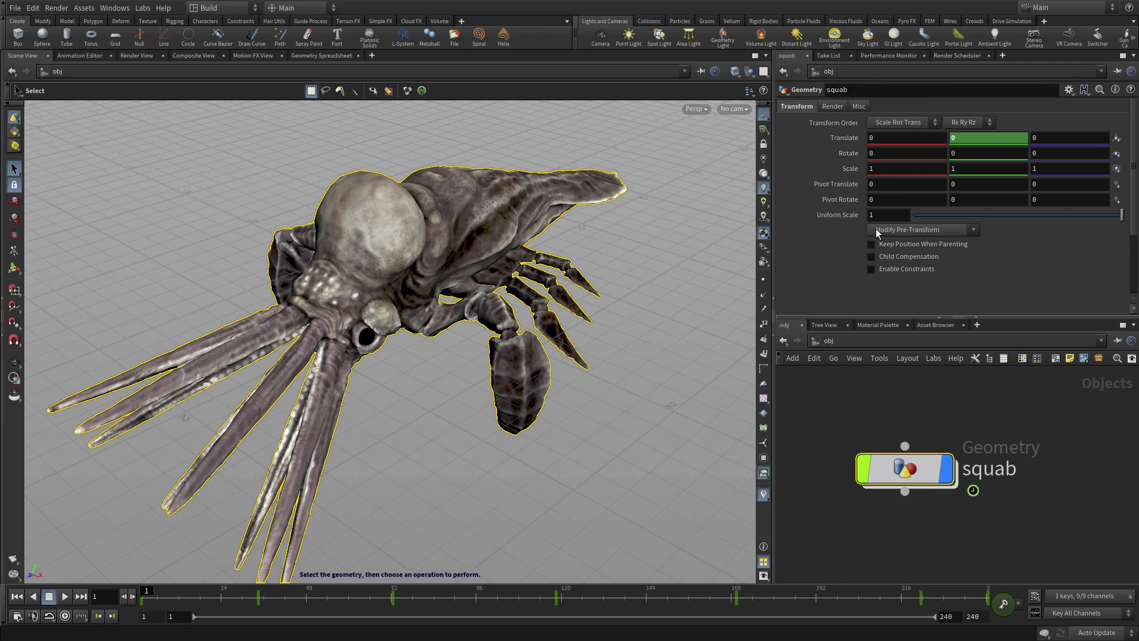
Widen the right-hand panes, flip the layout, and split the network pane left/right.
{"action": "left_click_drag", "start_coordinate": [773, 256], "coordinate": [617, 273]}
{"action": "left_click", "coordinate": [618, 314]}
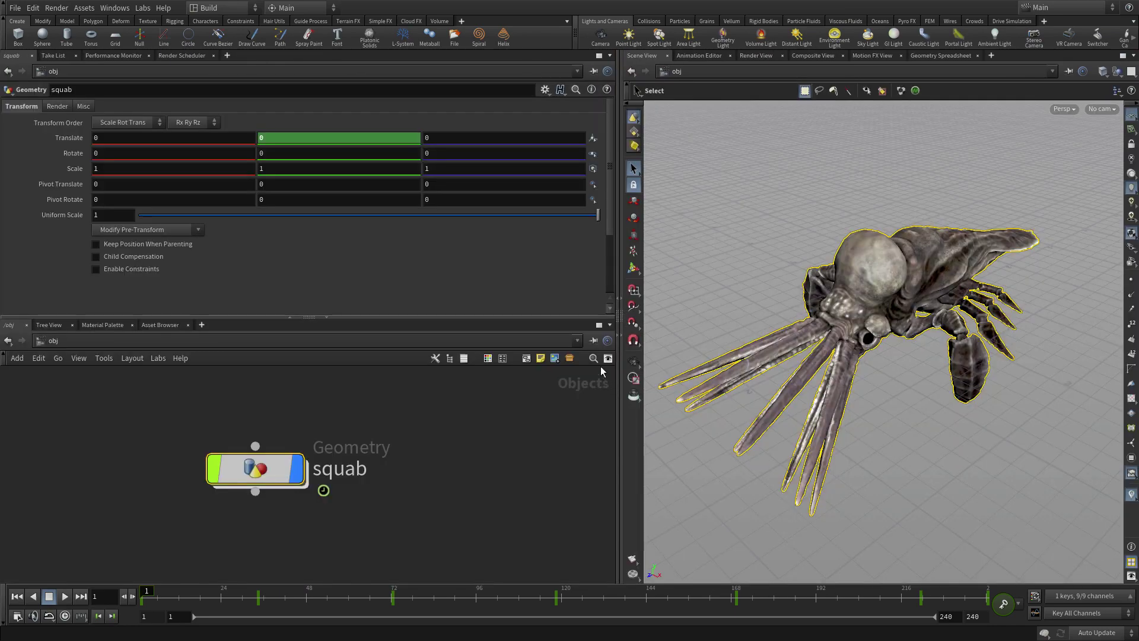
{"action": "left_click", "coordinate": [609, 326]}
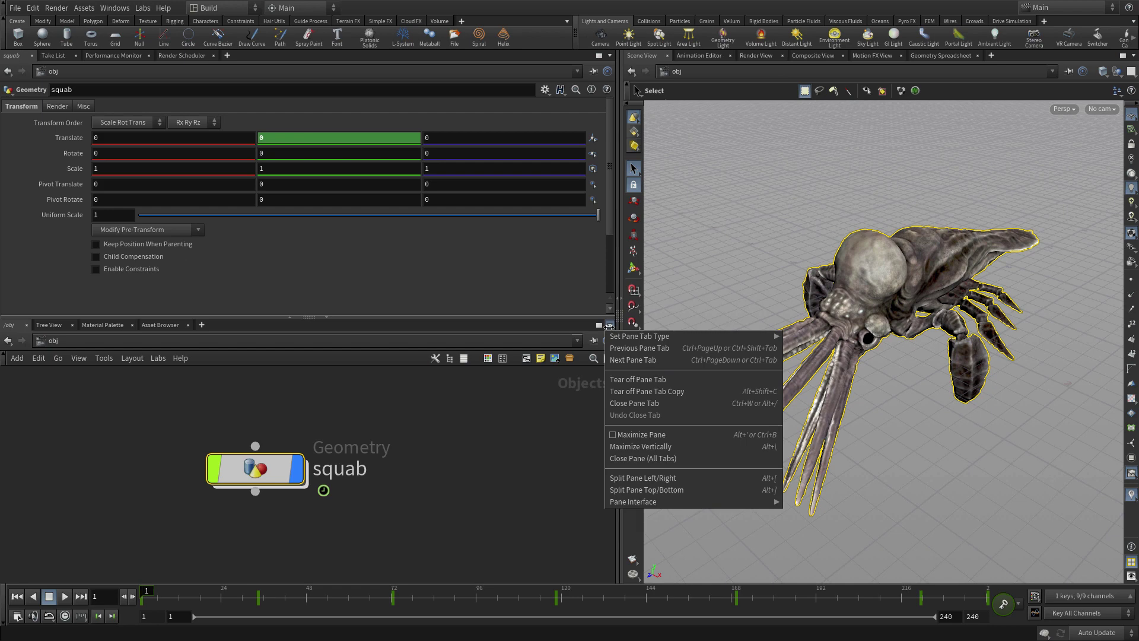
{"action": "left_click", "coordinate": [632, 477]}
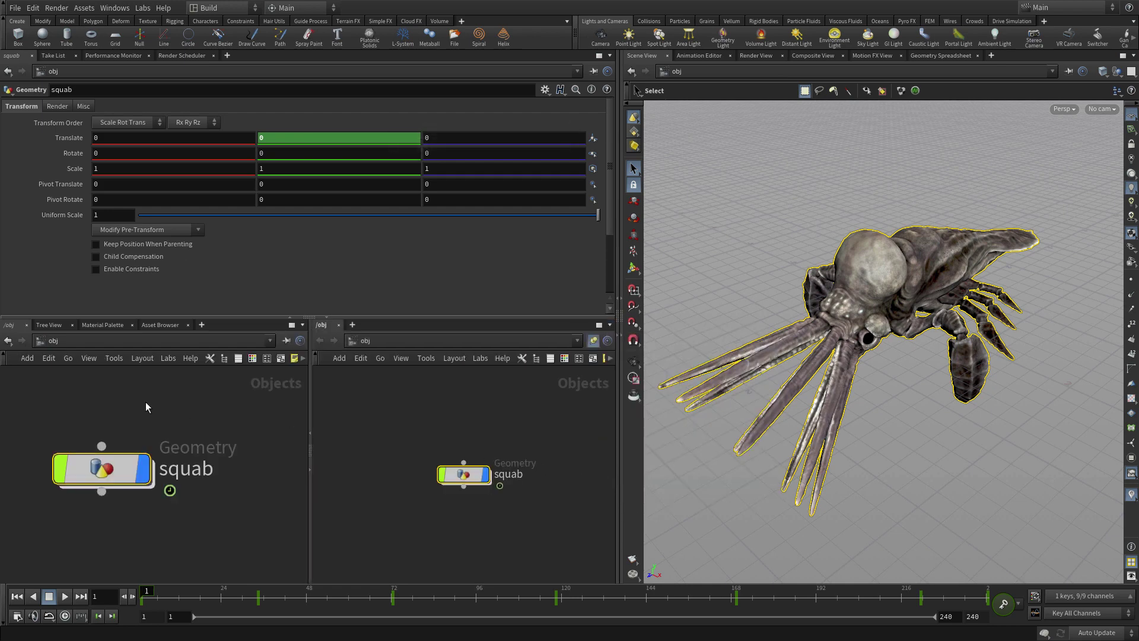
Set the new left pane to Material Palette and flip the viewport back to the left.
{"action": "left_click", "coordinate": [96, 326]}
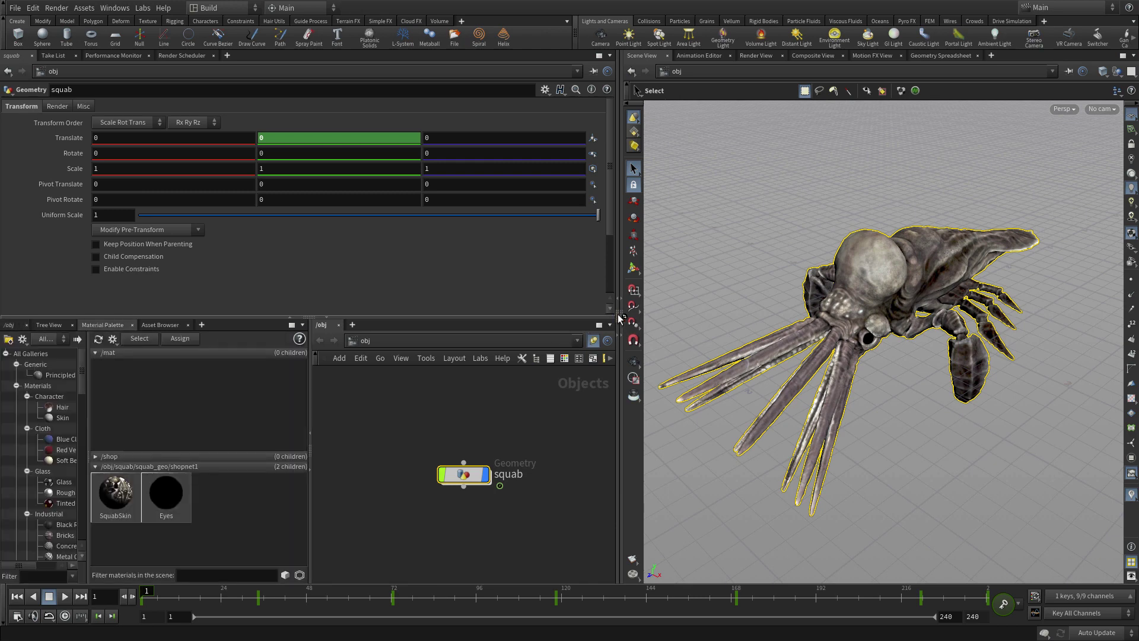
{"action": "left_click", "coordinate": [618, 318]}
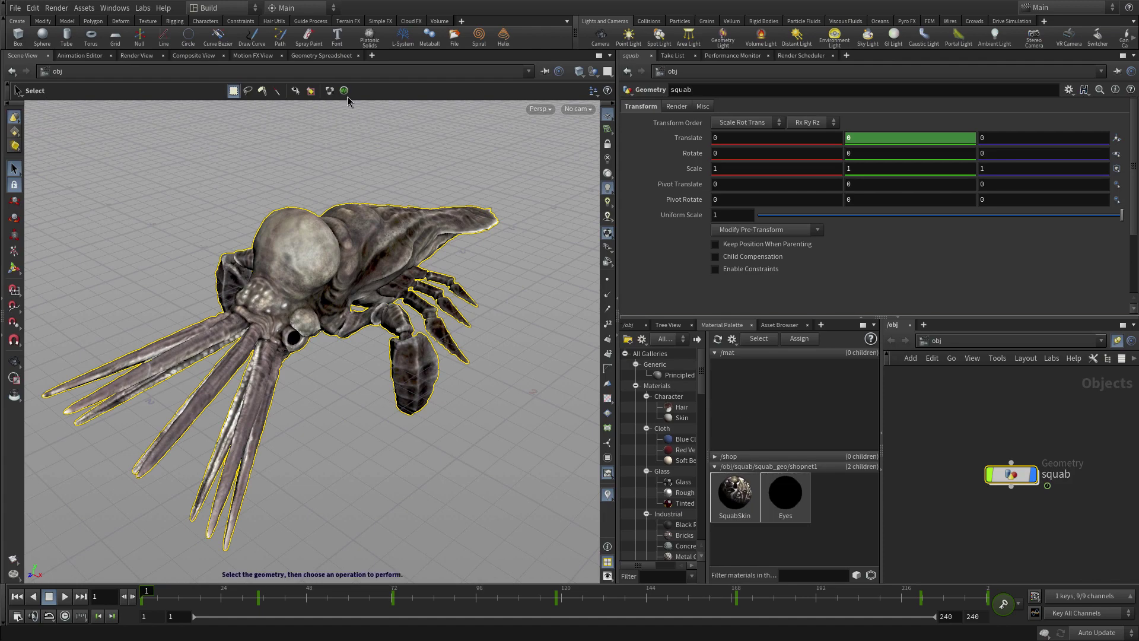
{"action": "left_click", "coordinate": [207, 8]}
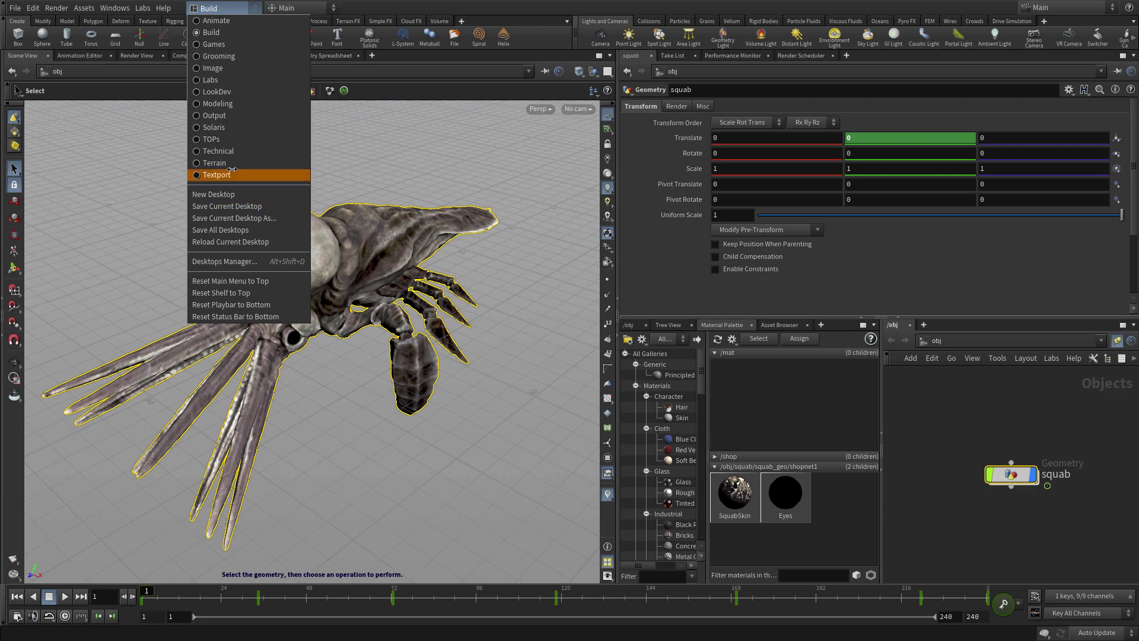
Switch the desktop to Technical, then to Modeling.
{"action": "left_click", "coordinate": [214, 8]}
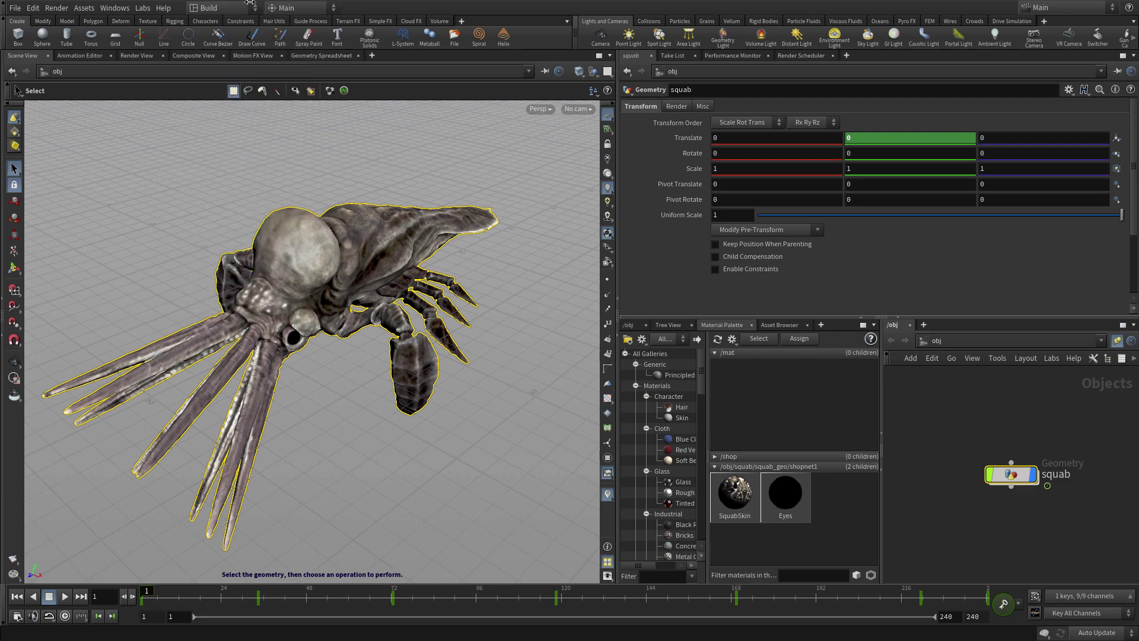
{"action": "left_click", "coordinate": [226, 7]}
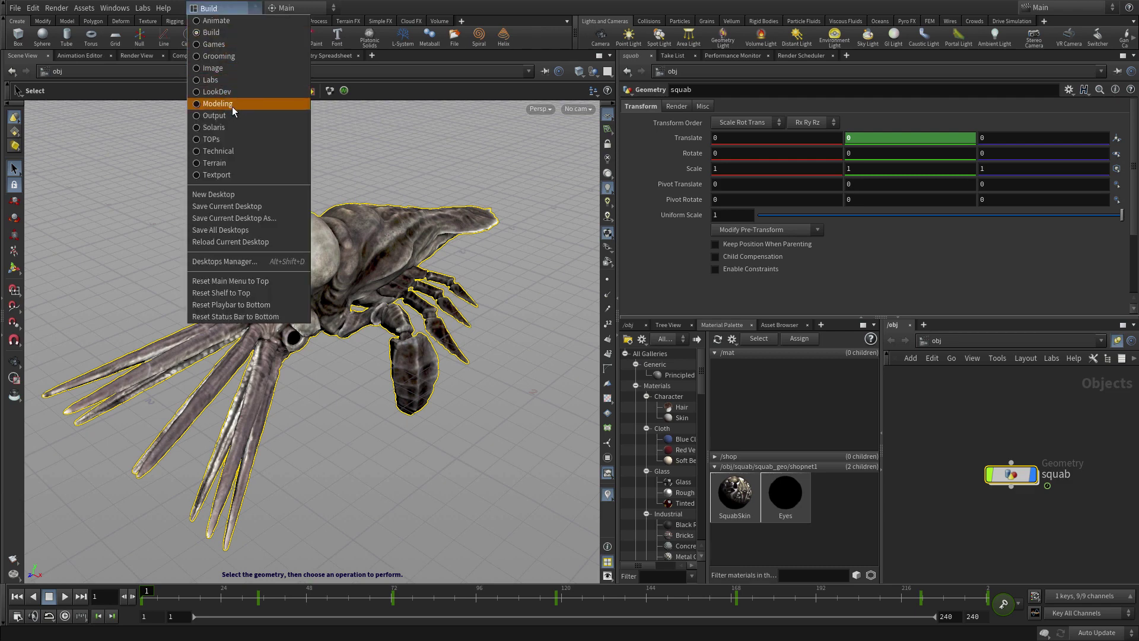
{"action": "left_click", "coordinate": [232, 147]}
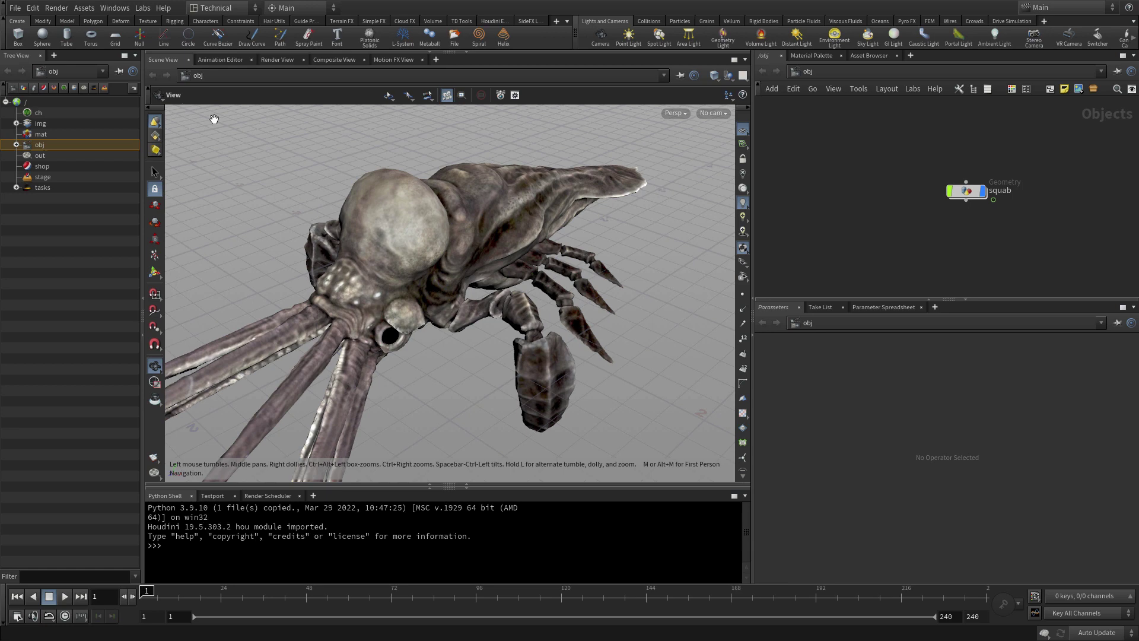
{"action": "left_click", "coordinate": [229, 8]}
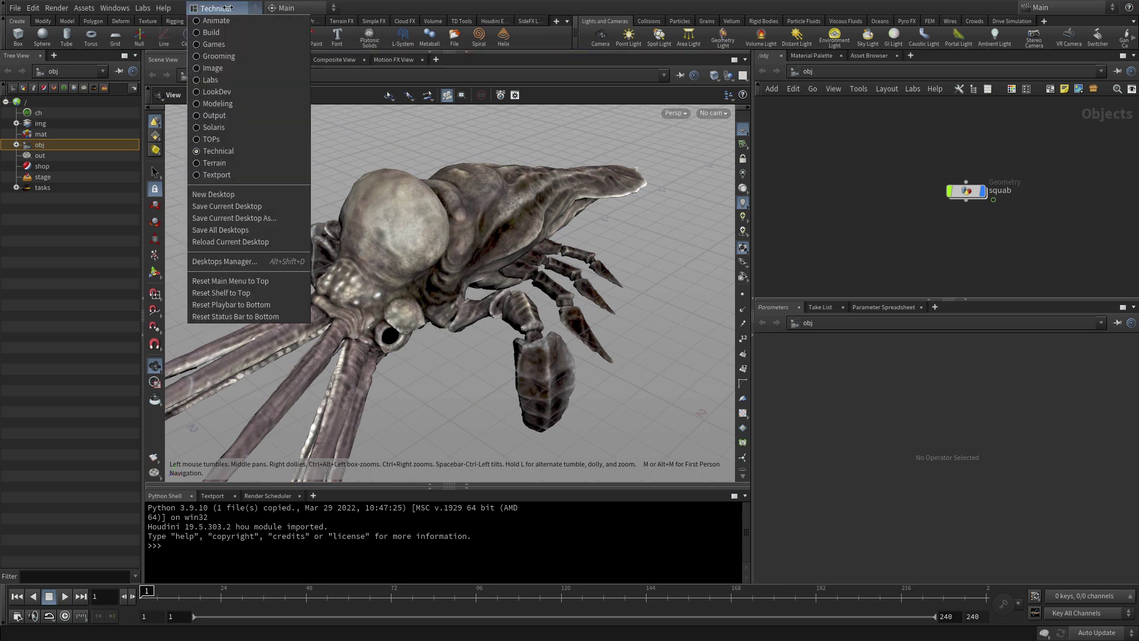
{"action": "left_click", "coordinate": [212, 104]}
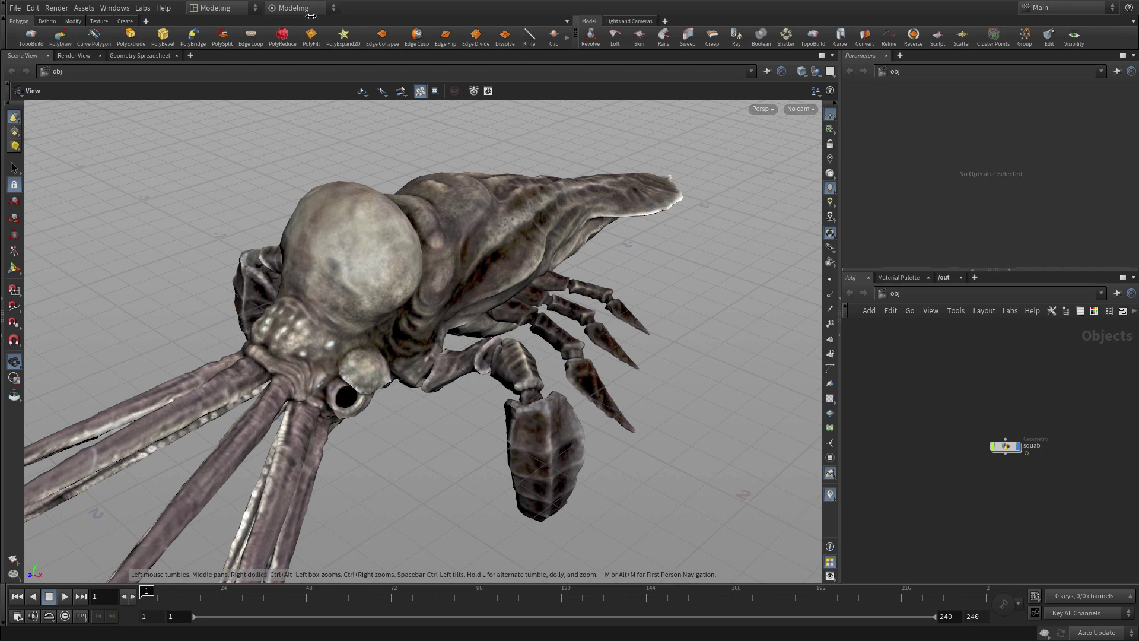
Preview the modeling radial menu with C, dismiss it, and switch back to the Build desktop.
{"action": "key", "text": "c"}
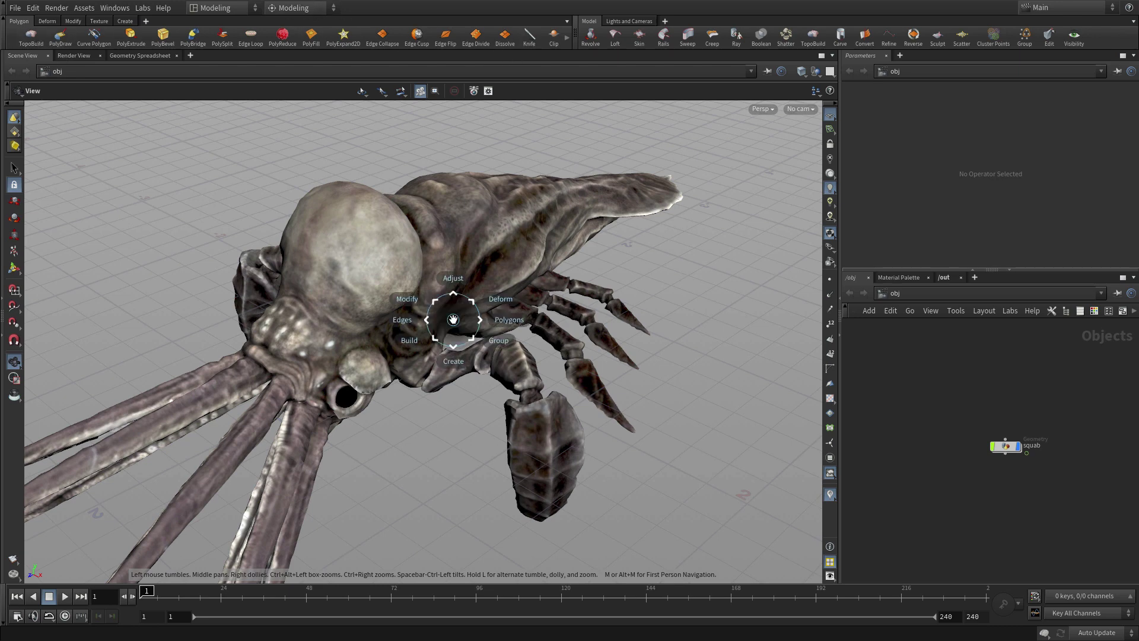
{"action": "key", "text": "Escape"}
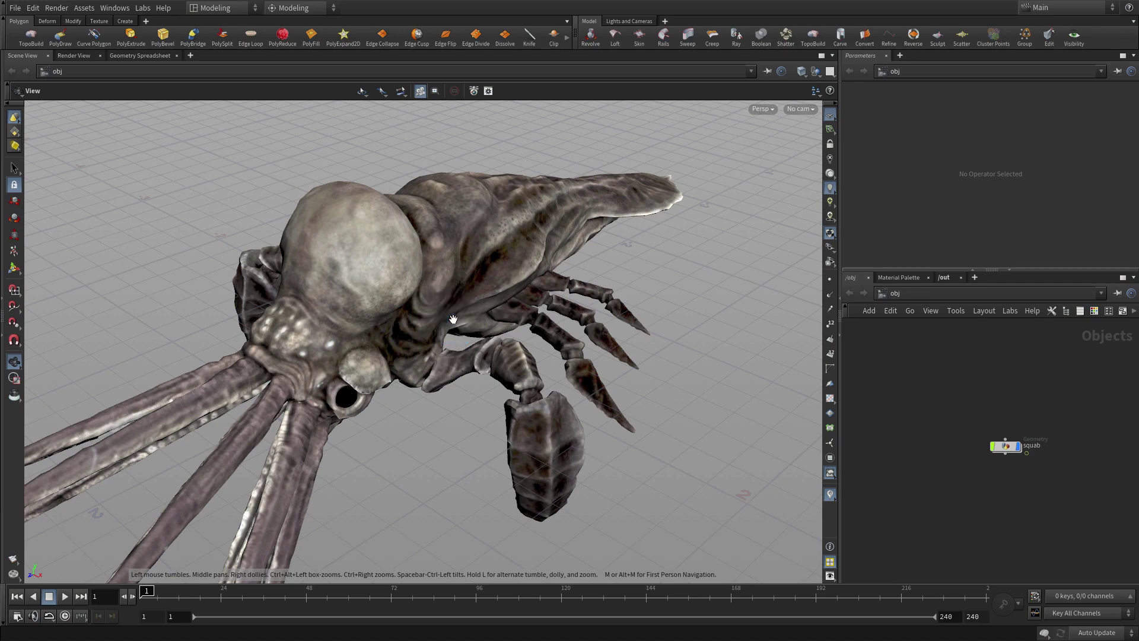
{"action": "left_click", "coordinate": [223, 8]}
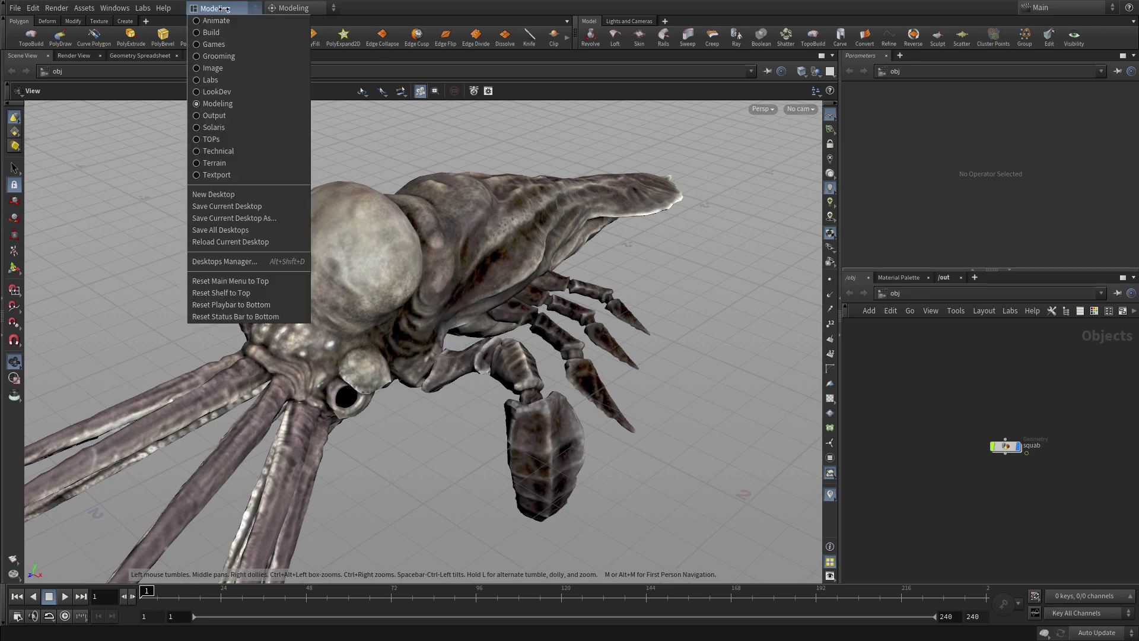
{"action": "left_click", "coordinate": [220, 34]}
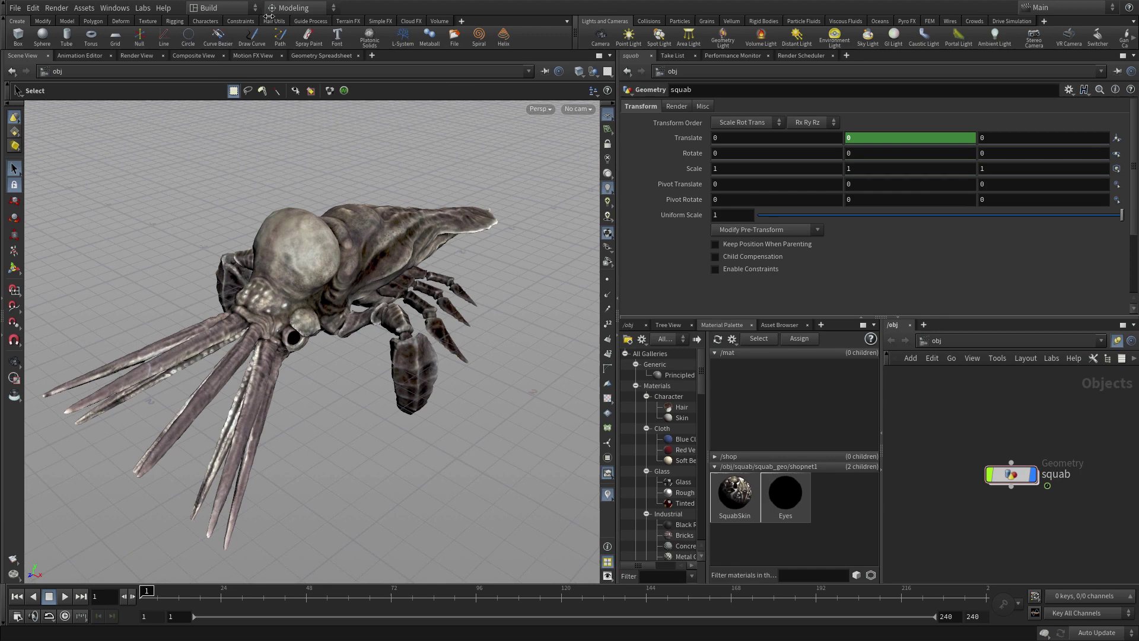
Set the radial menu to Main and preview it in the viewport with C.
{"action": "left_click", "coordinate": [288, 8]}
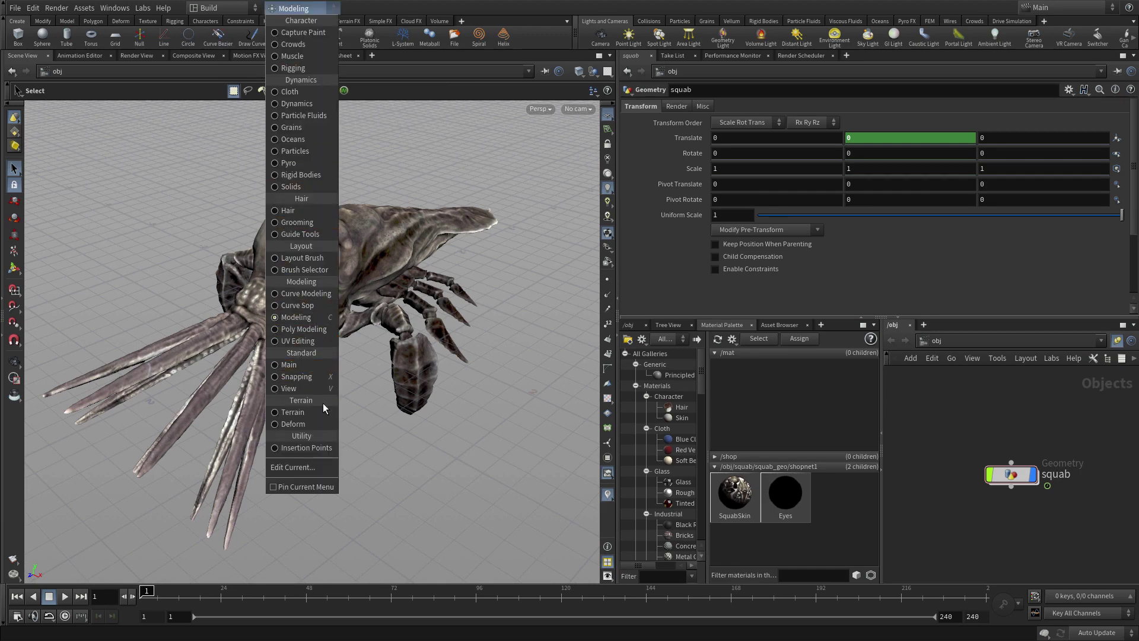
{"action": "left_click", "coordinate": [313, 363]}
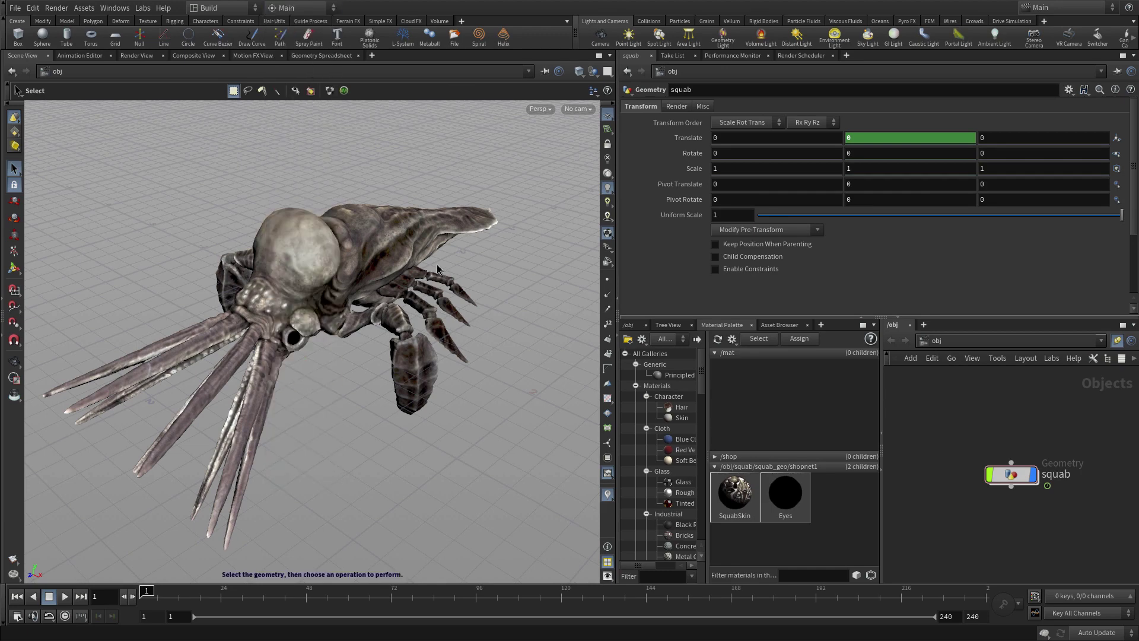
{"action": "key", "text": "c"}
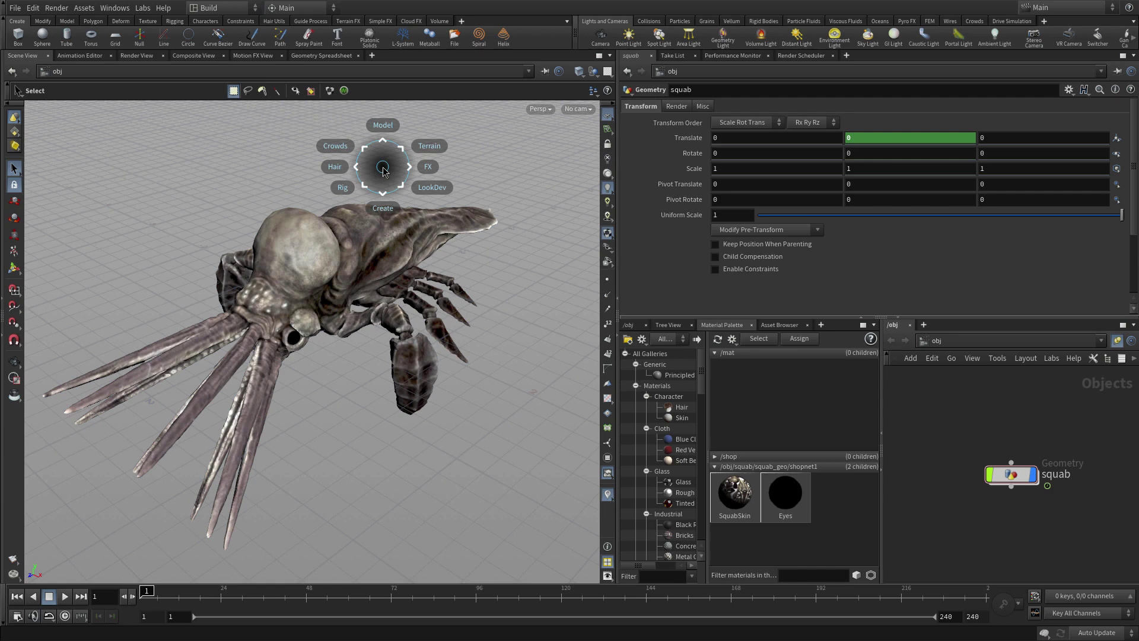
Preview the Oceans radial menu, then set the radial menu back to Main.
{"action": "left_click", "coordinate": [287, 8]}
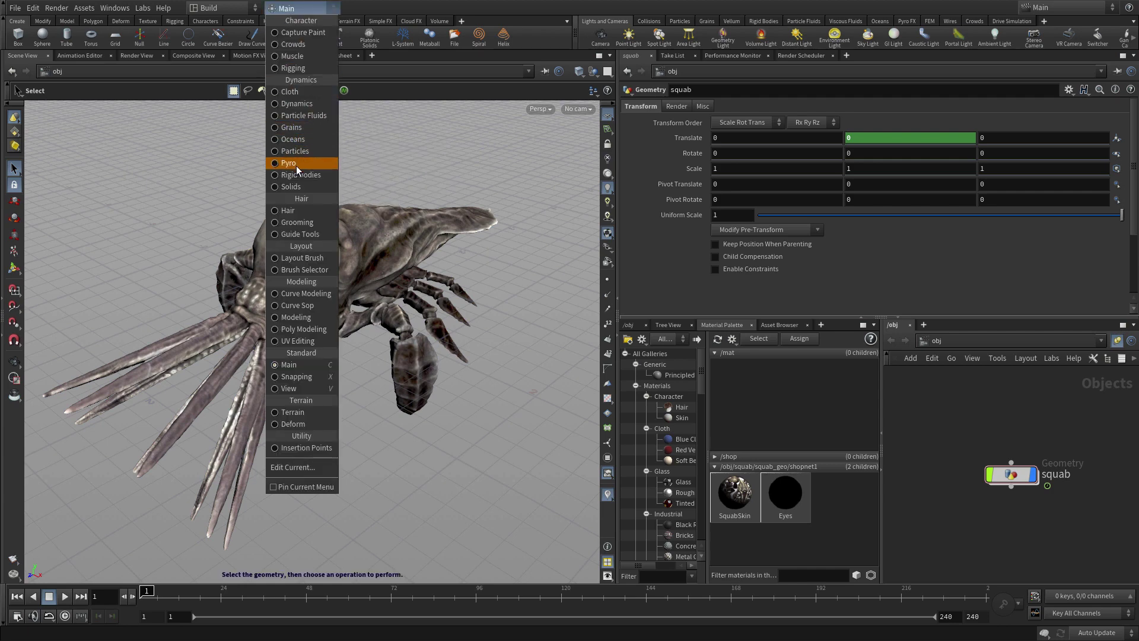
{"action": "left_click", "coordinate": [299, 139]}
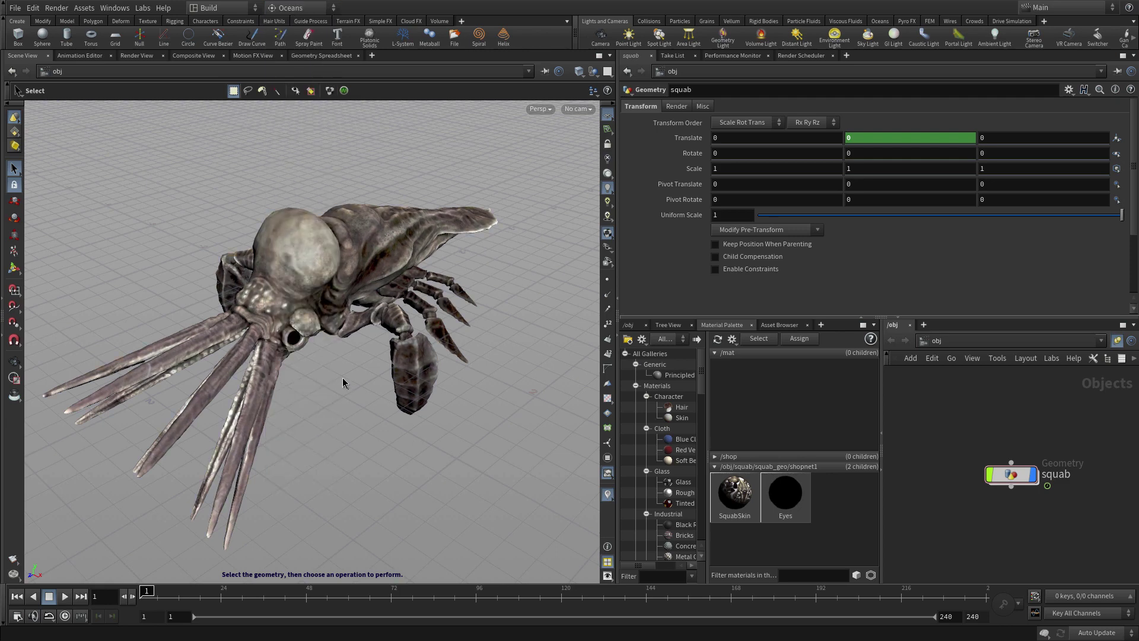
{"action": "key", "text": "c"}
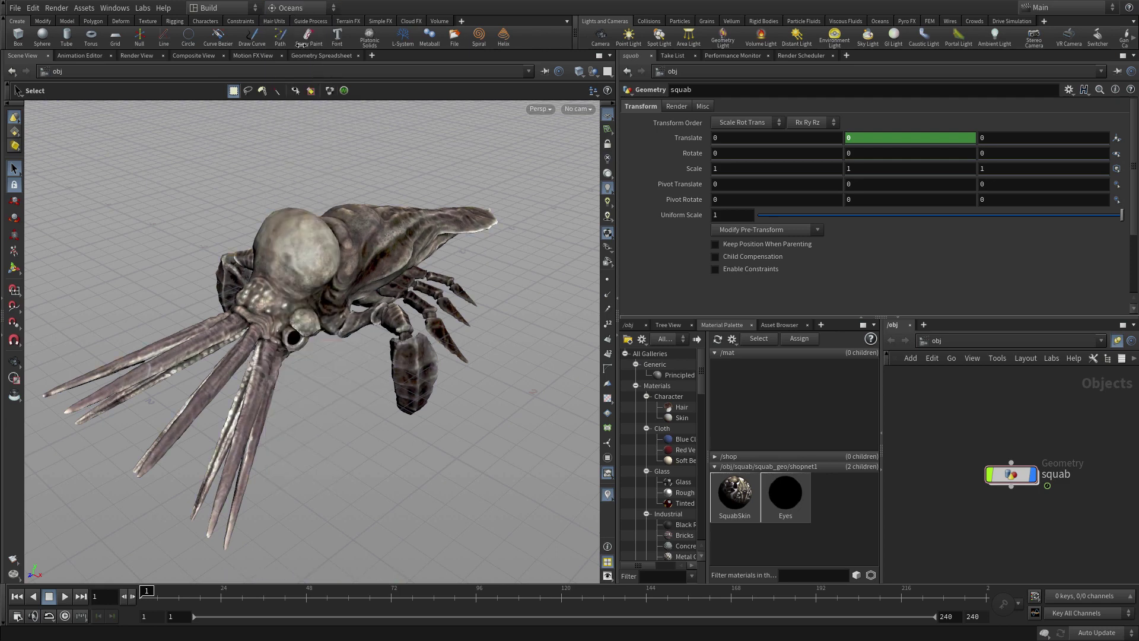
{"action": "left_click", "coordinate": [297, 9]}
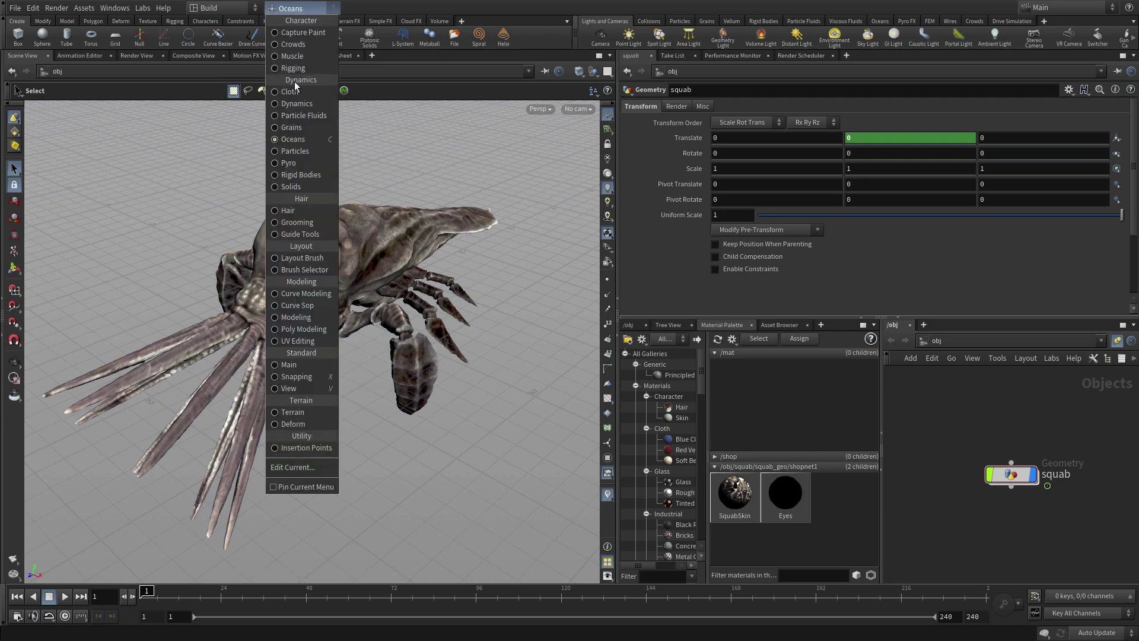
{"action": "left_click", "coordinate": [292, 365]}
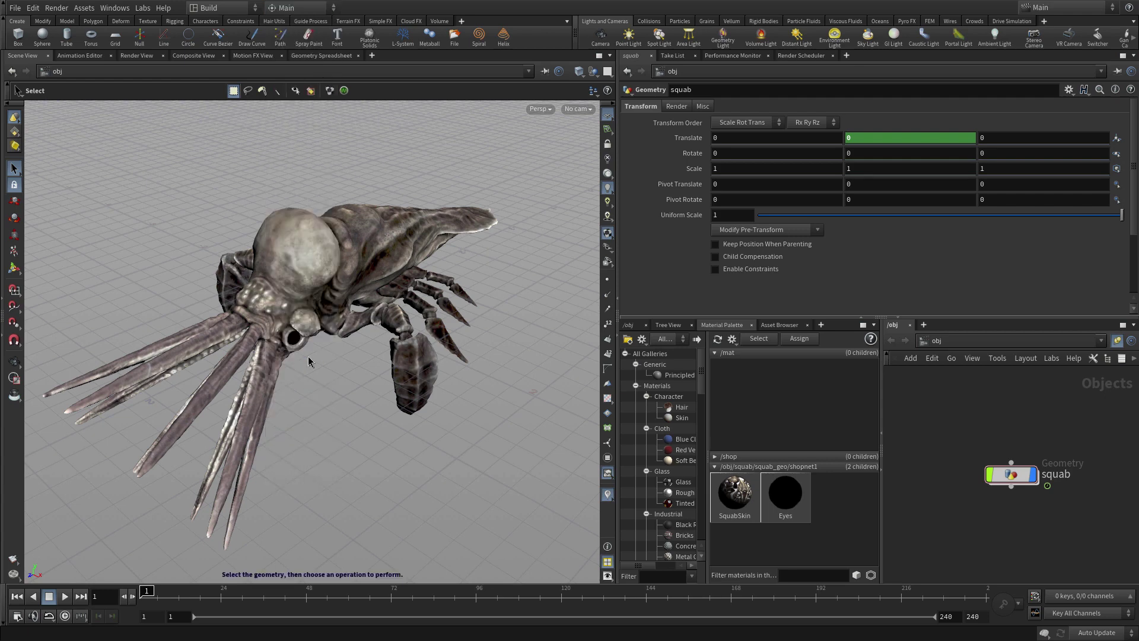
{"action": "left_click", "coordinate": [234, 9]}
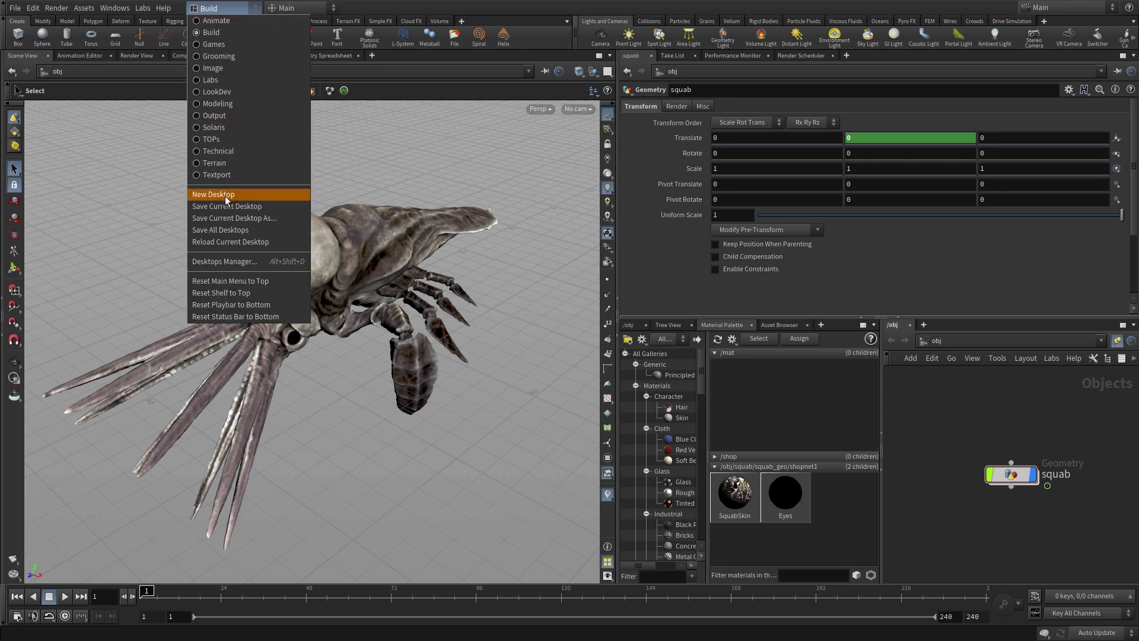
{"action": "left_click", "coordinate": [228, 264]}
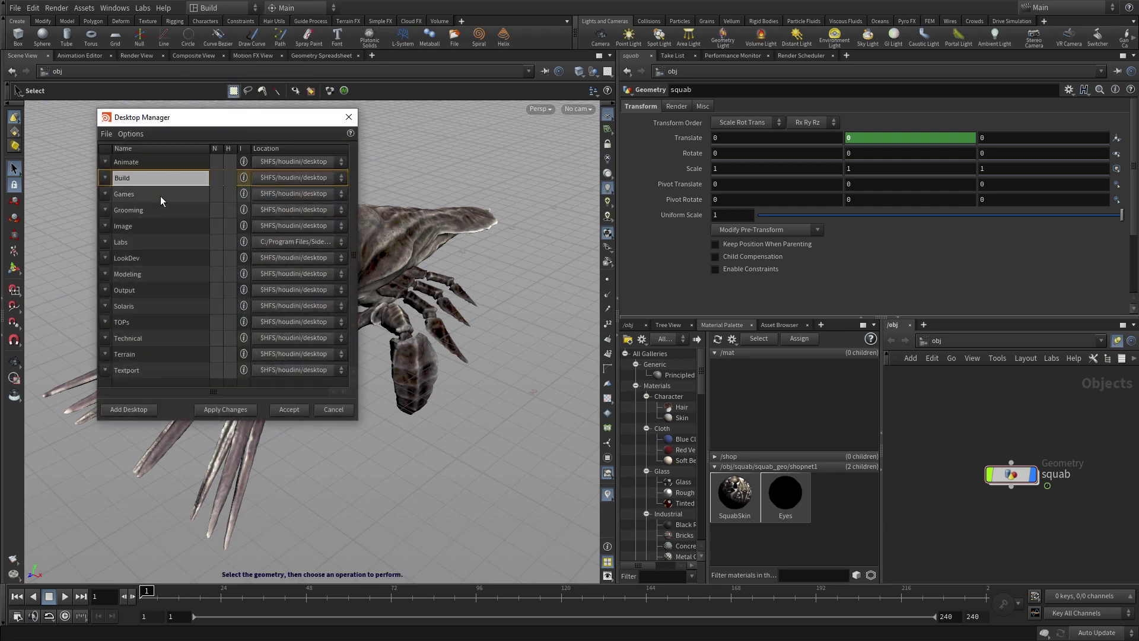
{"action": "left_click", "coordinate": [349, 117]}
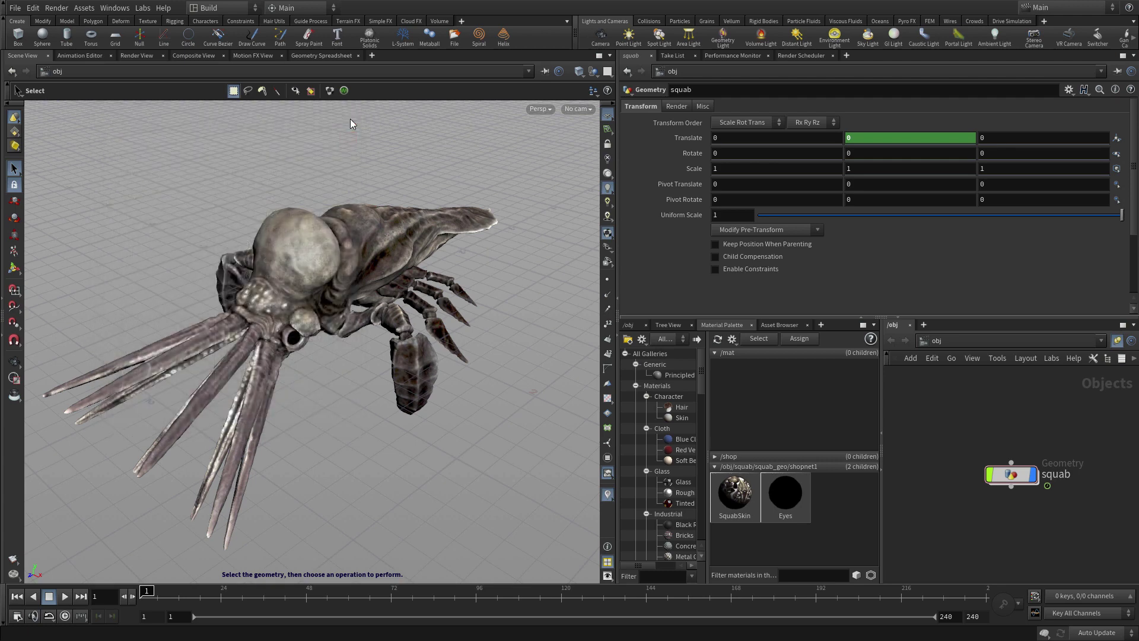